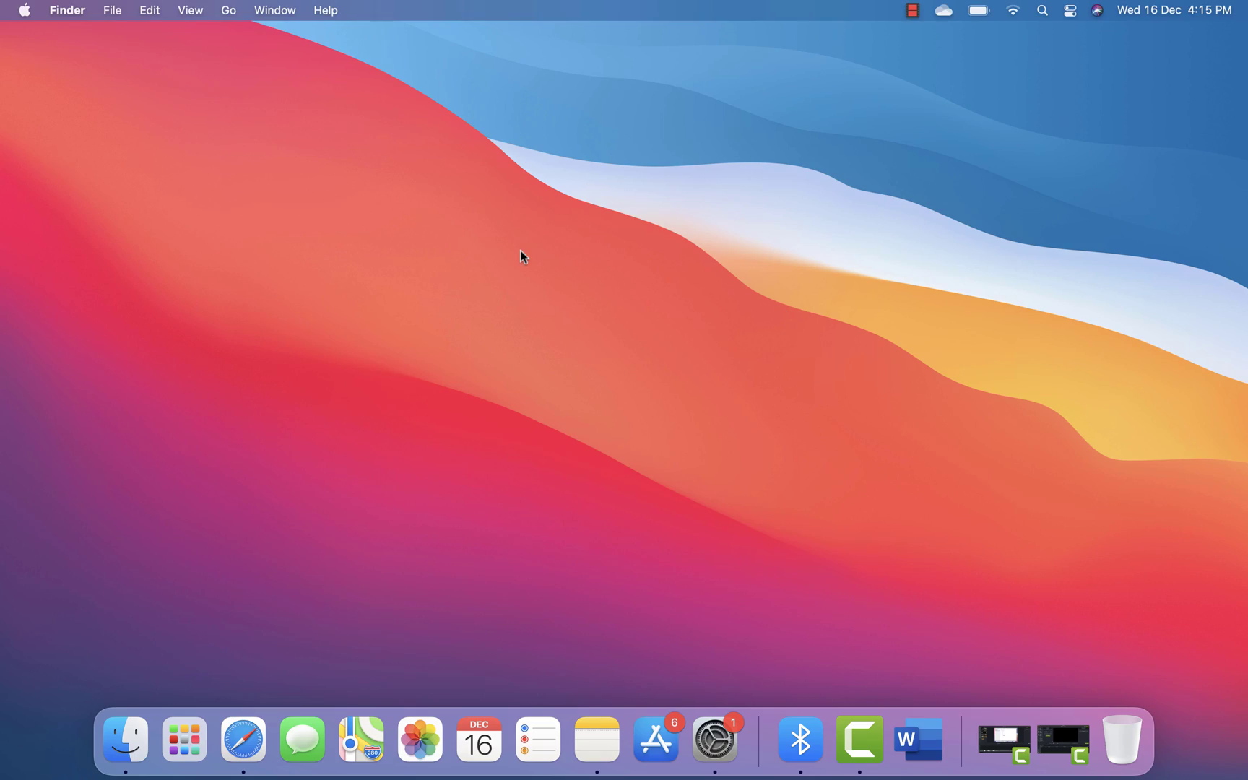
# - Launch Microsoft Word from Spotlight and show its full New template gallery
pyautogui.press('super+space')
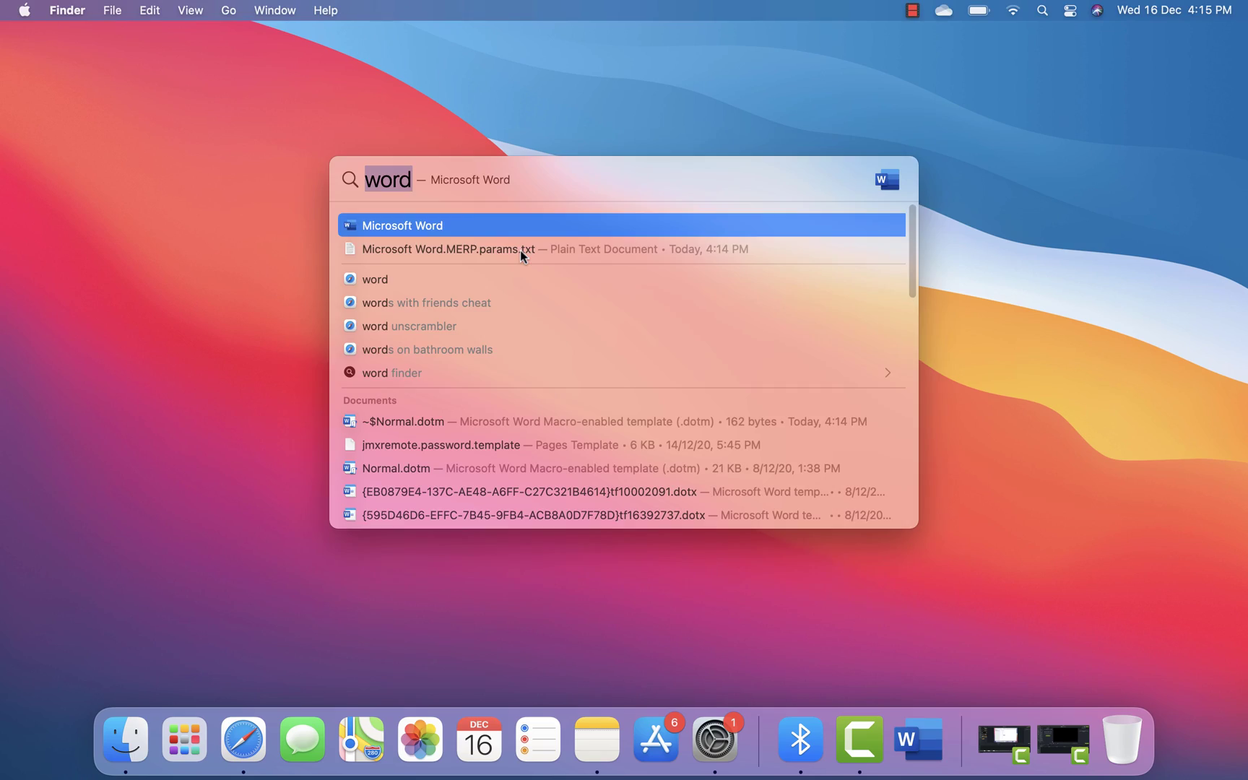
pyautogui.press('Return')
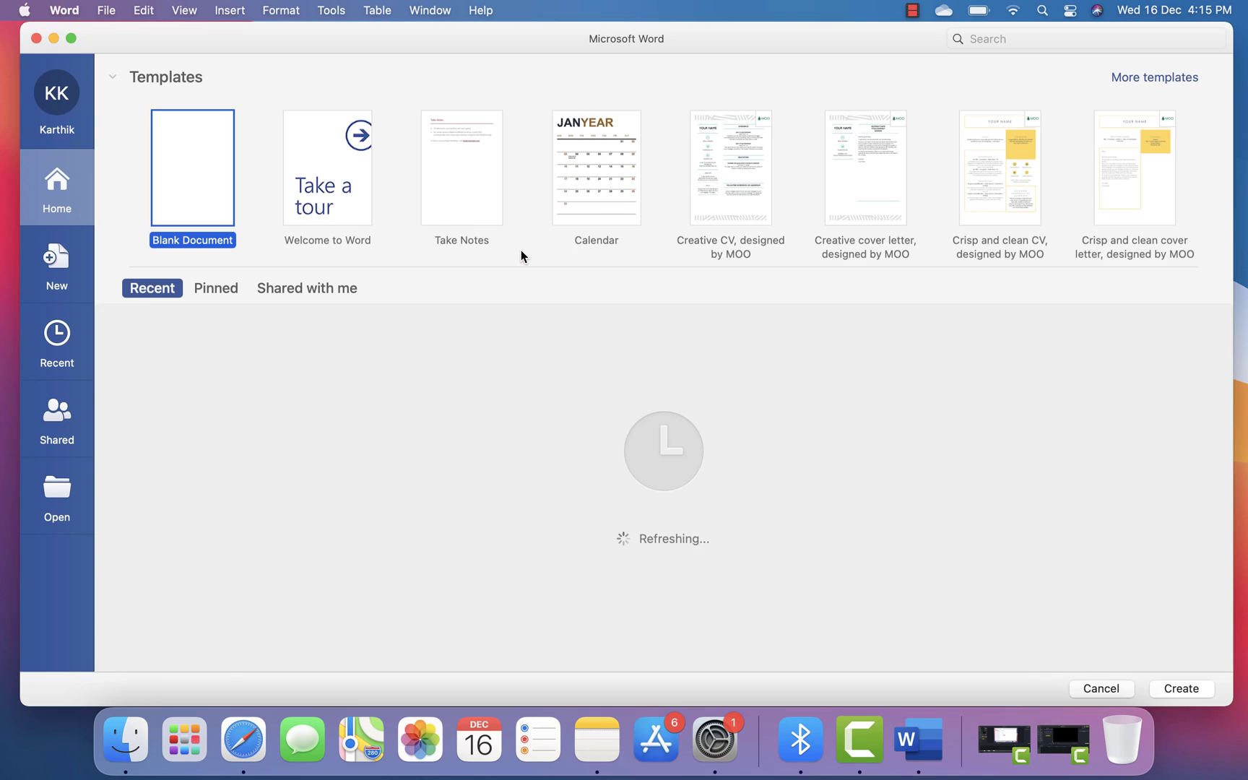
pyautogui.click(61, 263)
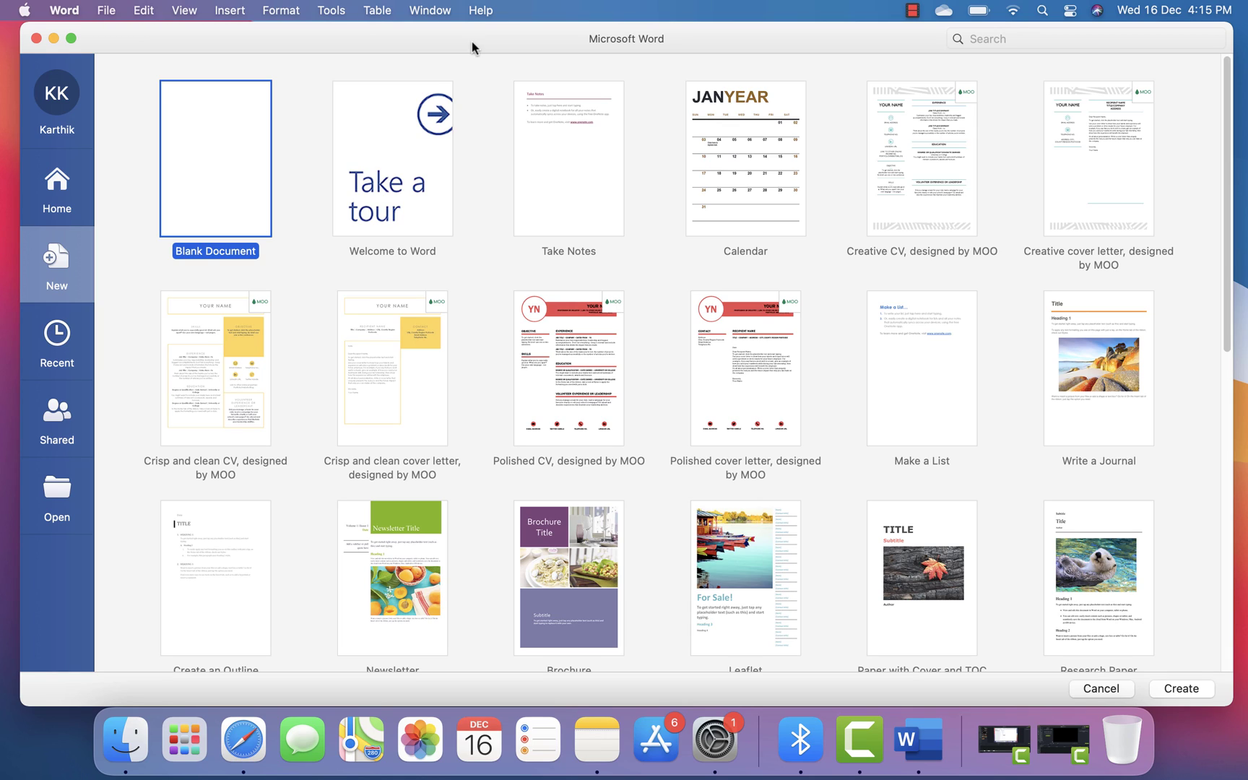
pyautogui.press('super+space')
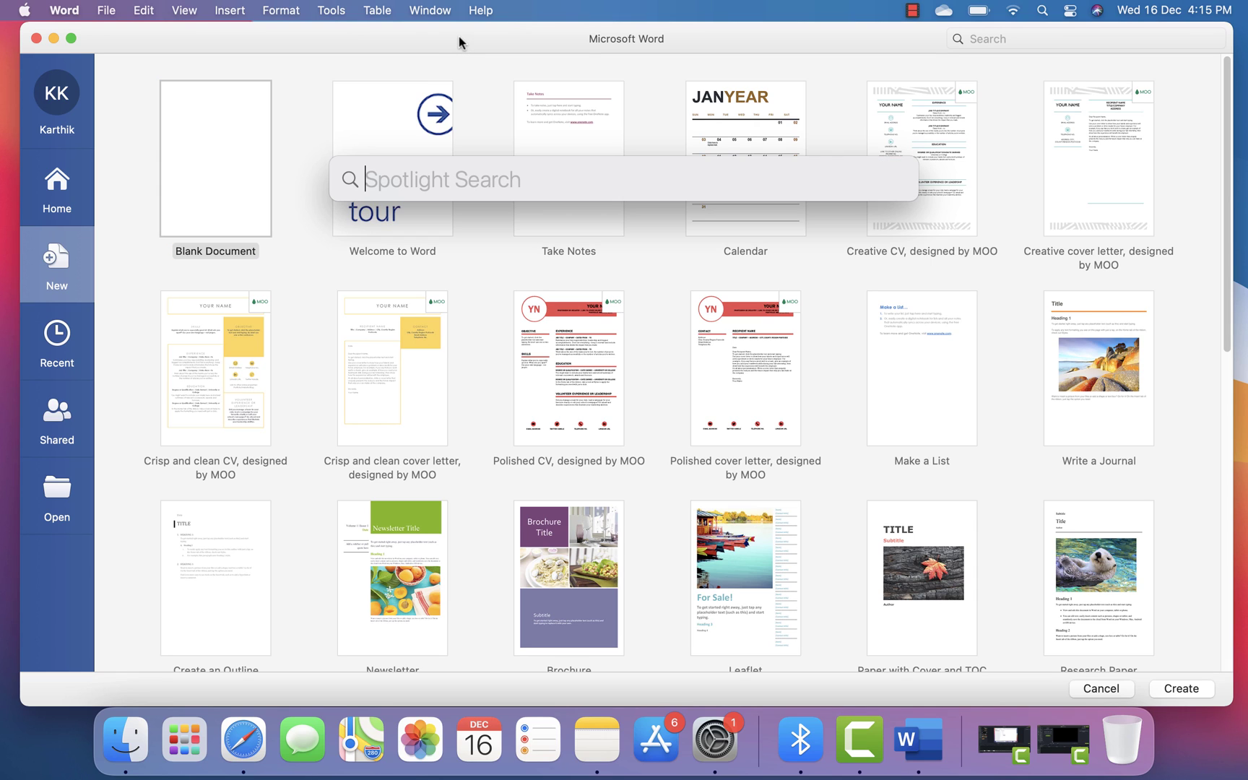
pyautogui.write('ac')
pyautogui.press('Return')
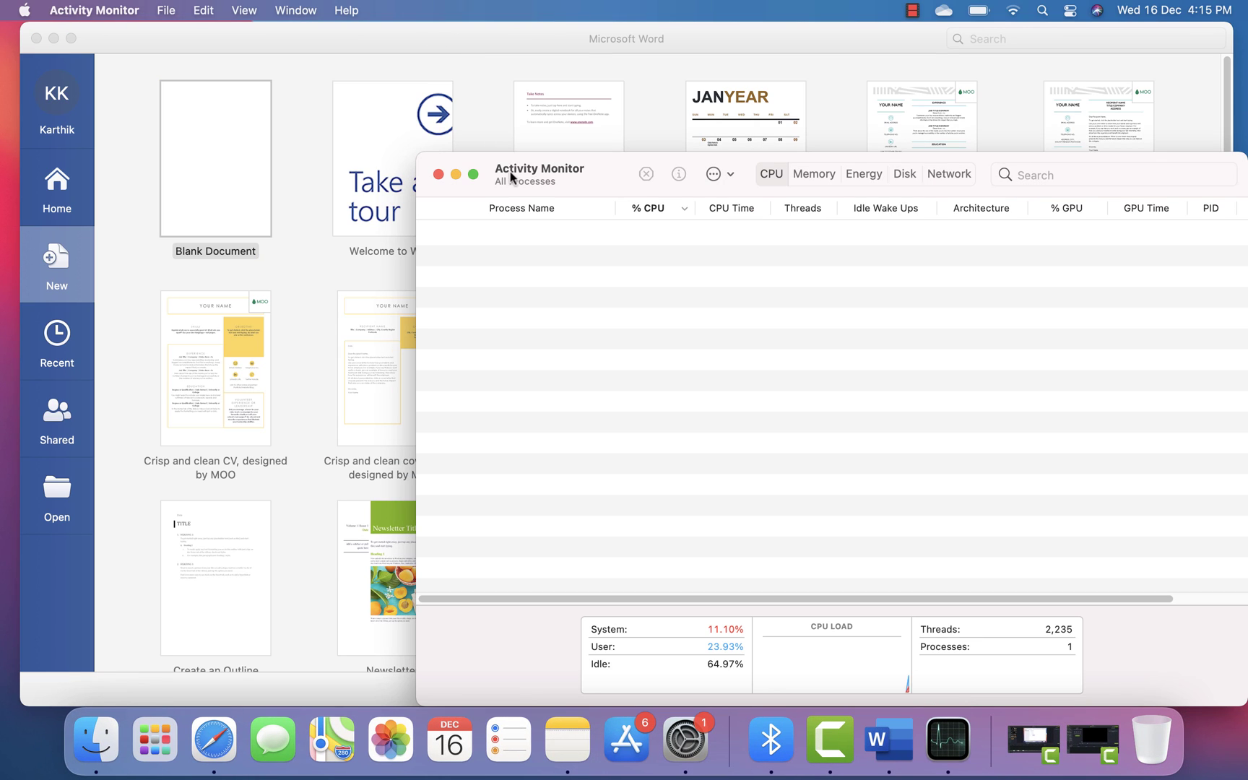
pyautogui.moveTo(574, 172); pyautogui.dragTo(507, 114)
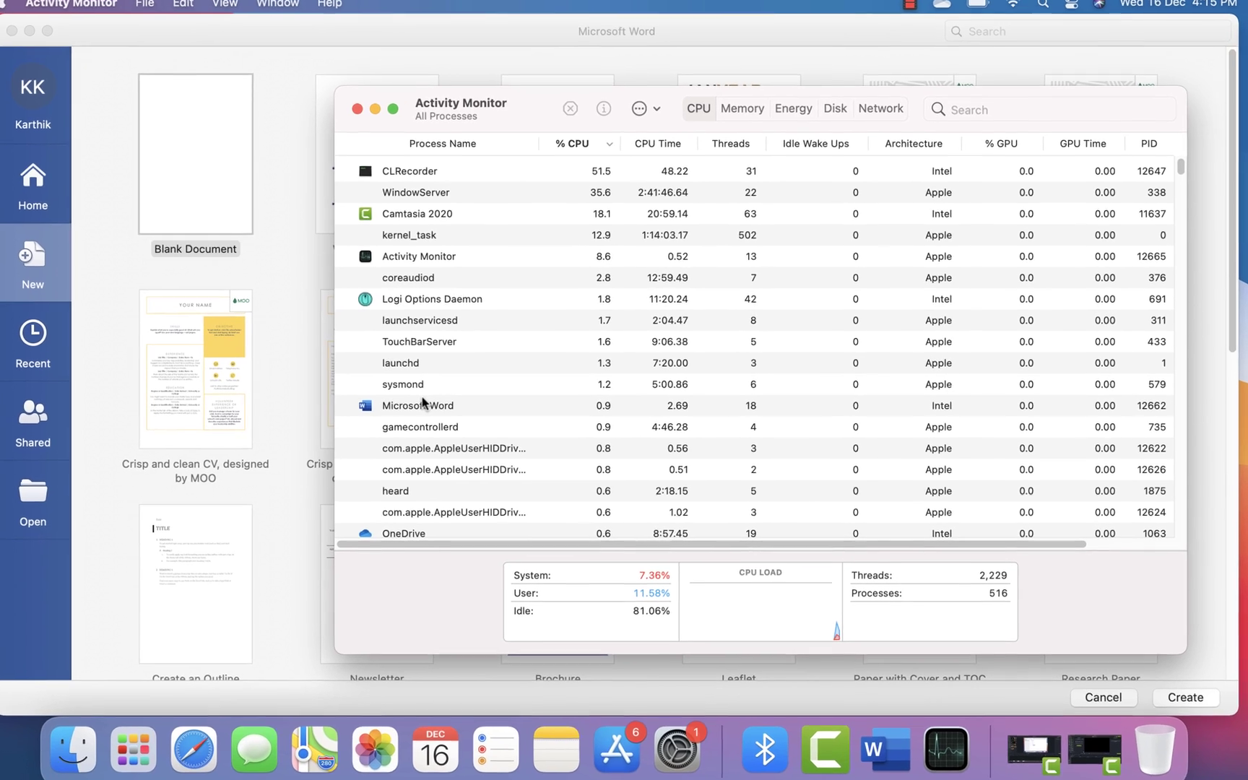
pyautogui.click(498, 403)
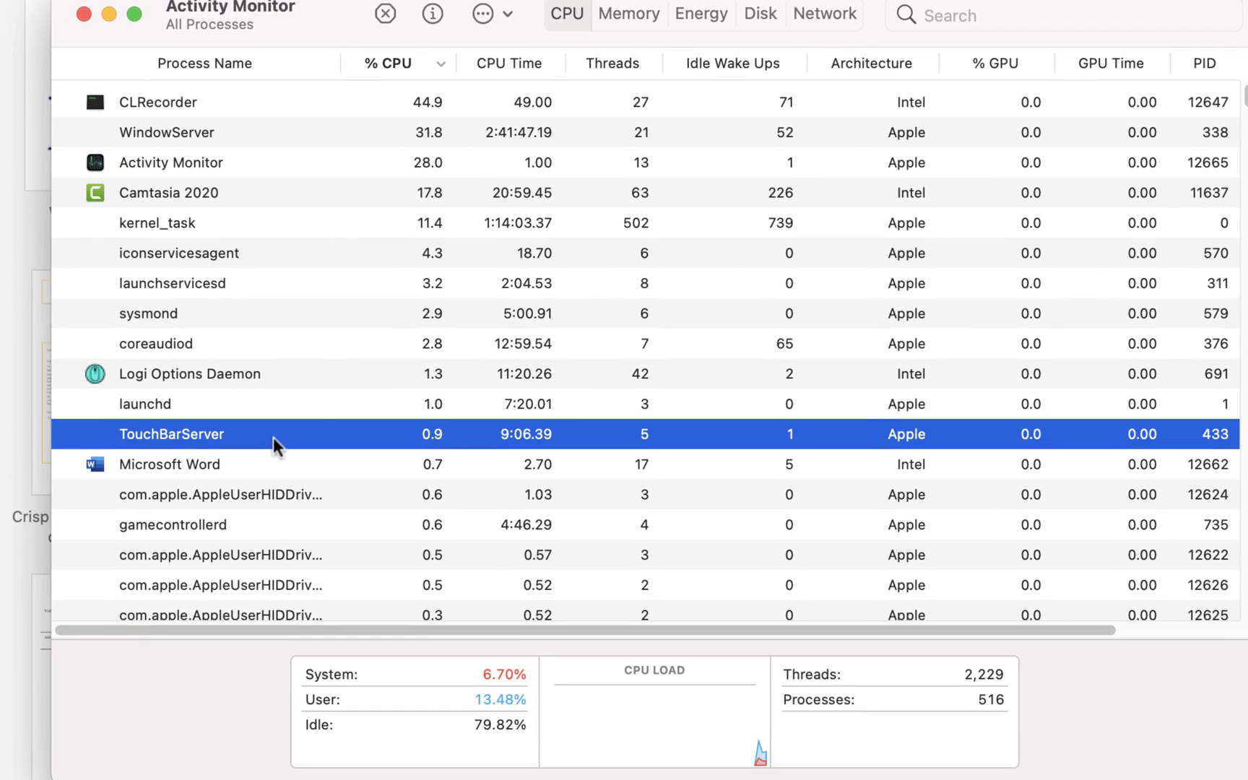
pyautogui.click(196, 464)
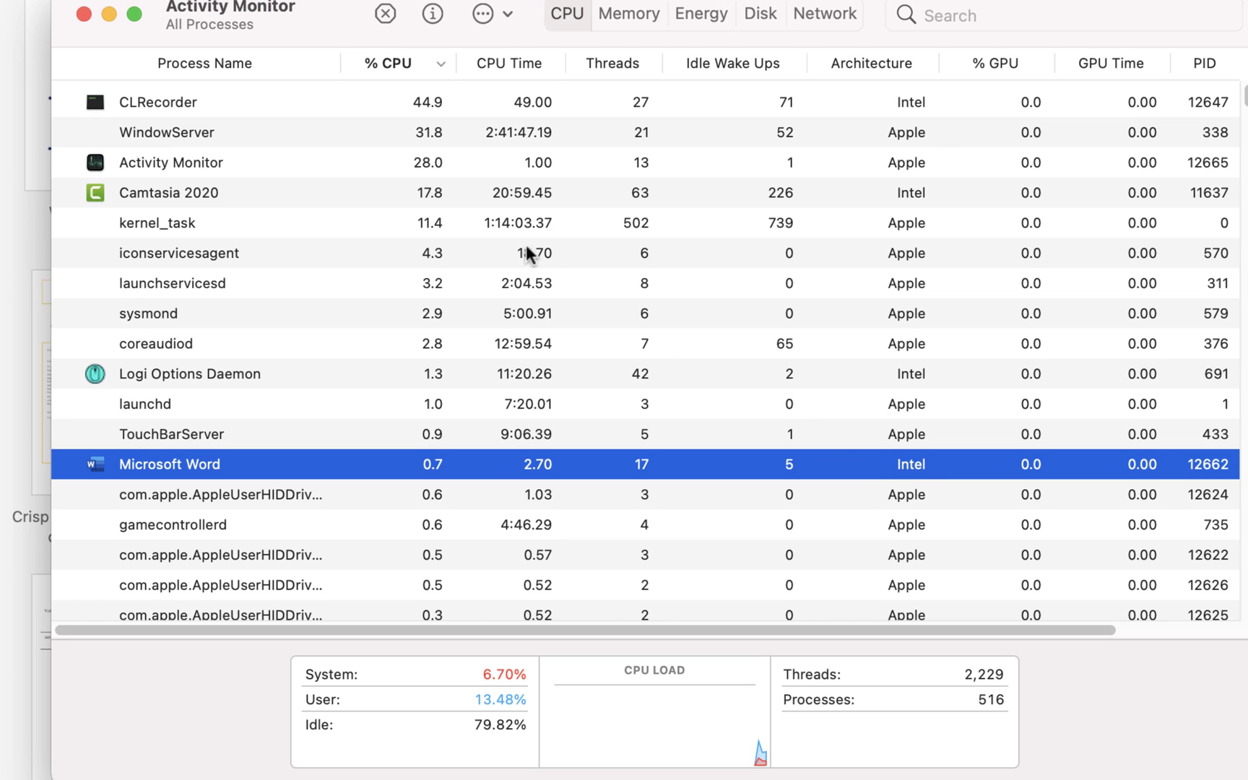
pyautogui.click(85, 16)
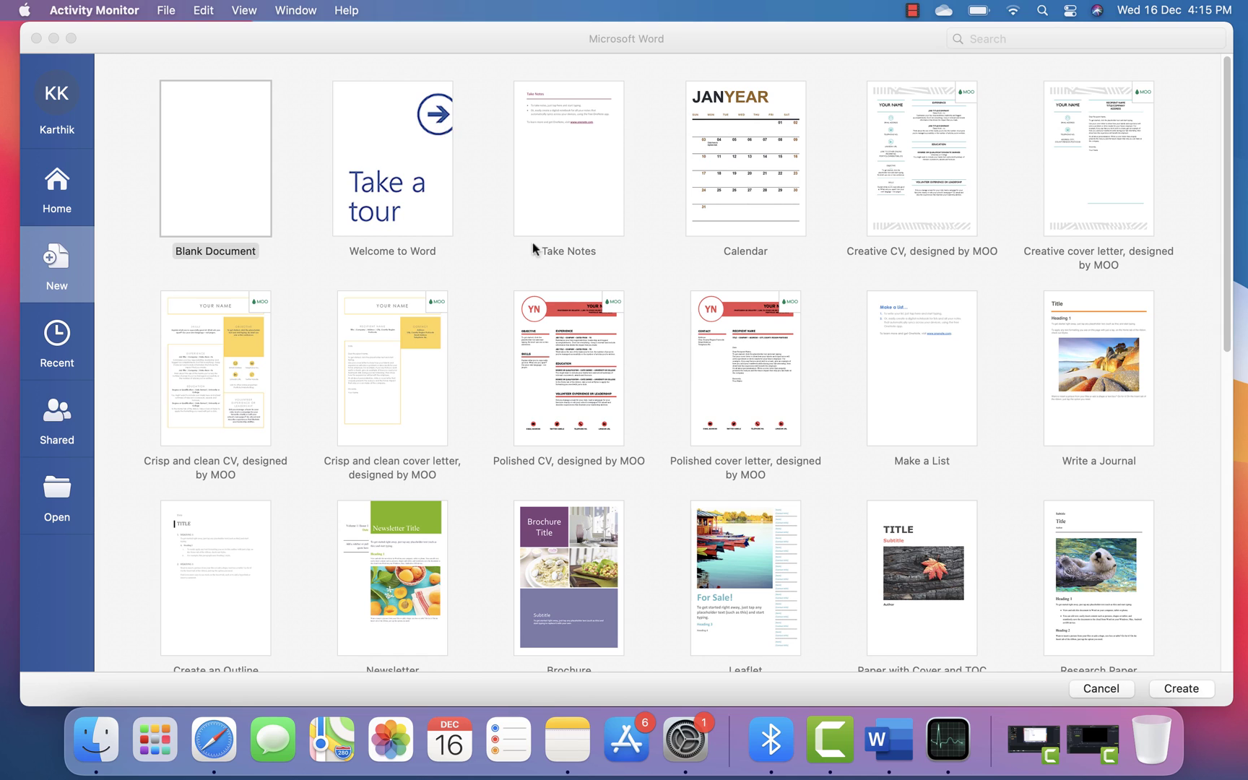
# - Open the App Store and search for 'office'
pyautogui.click(626, 739)
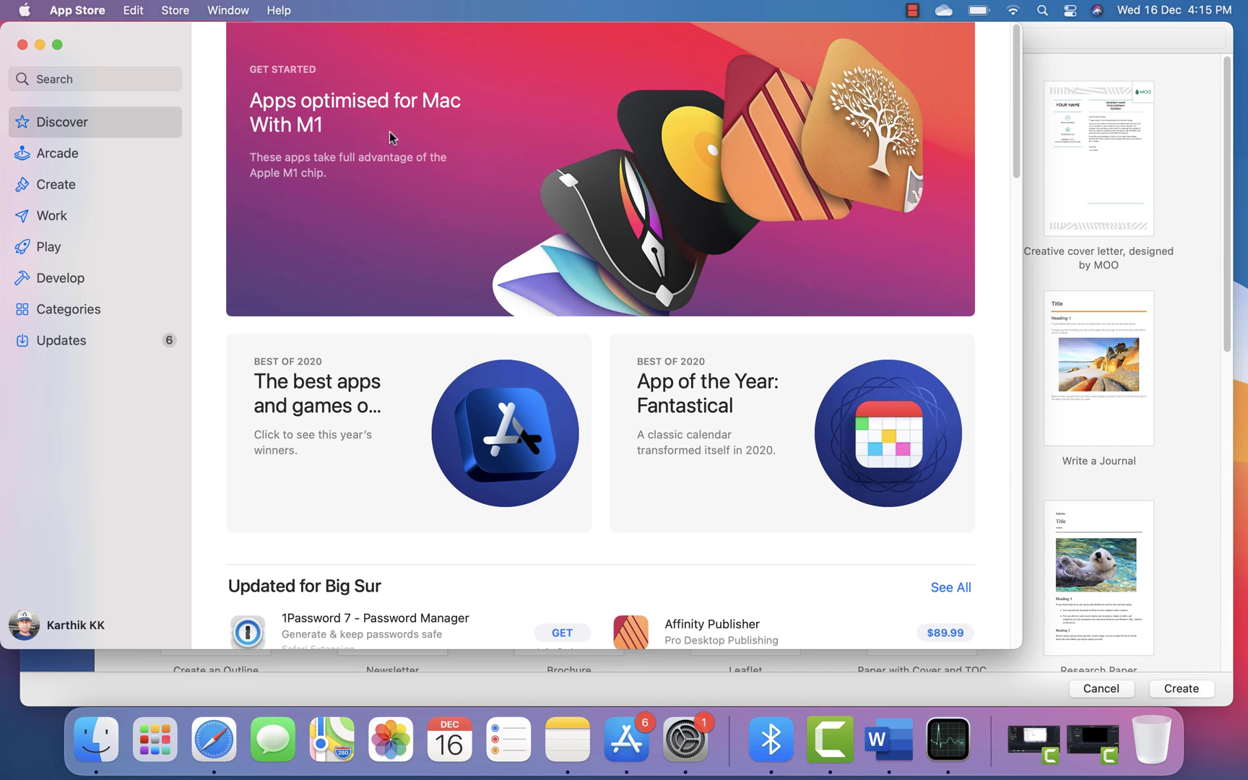
pyautogui.click(91, 80)
pyautogui.write('office')
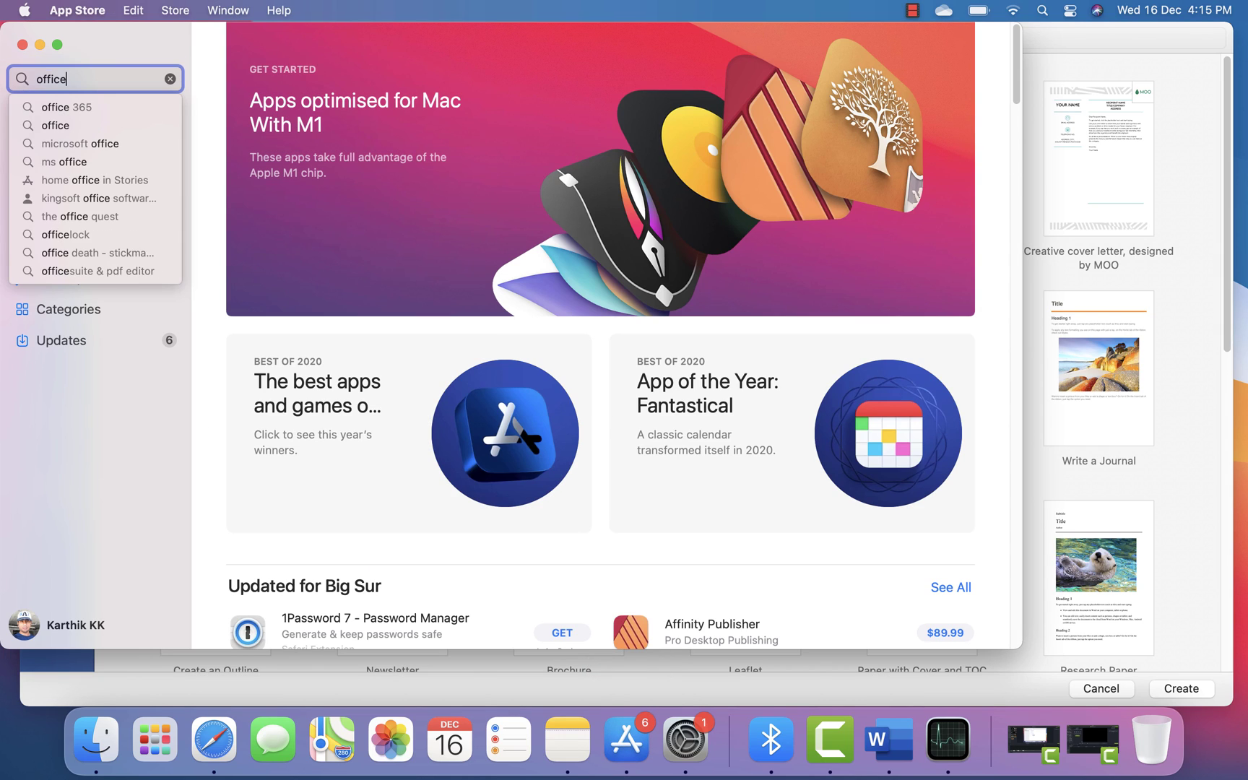
pyautogui.press('Return')
# - Open Microsoft Word from the Microsoft 365 bundle and start its 16.44 update
pyautogui.click(350, 227)
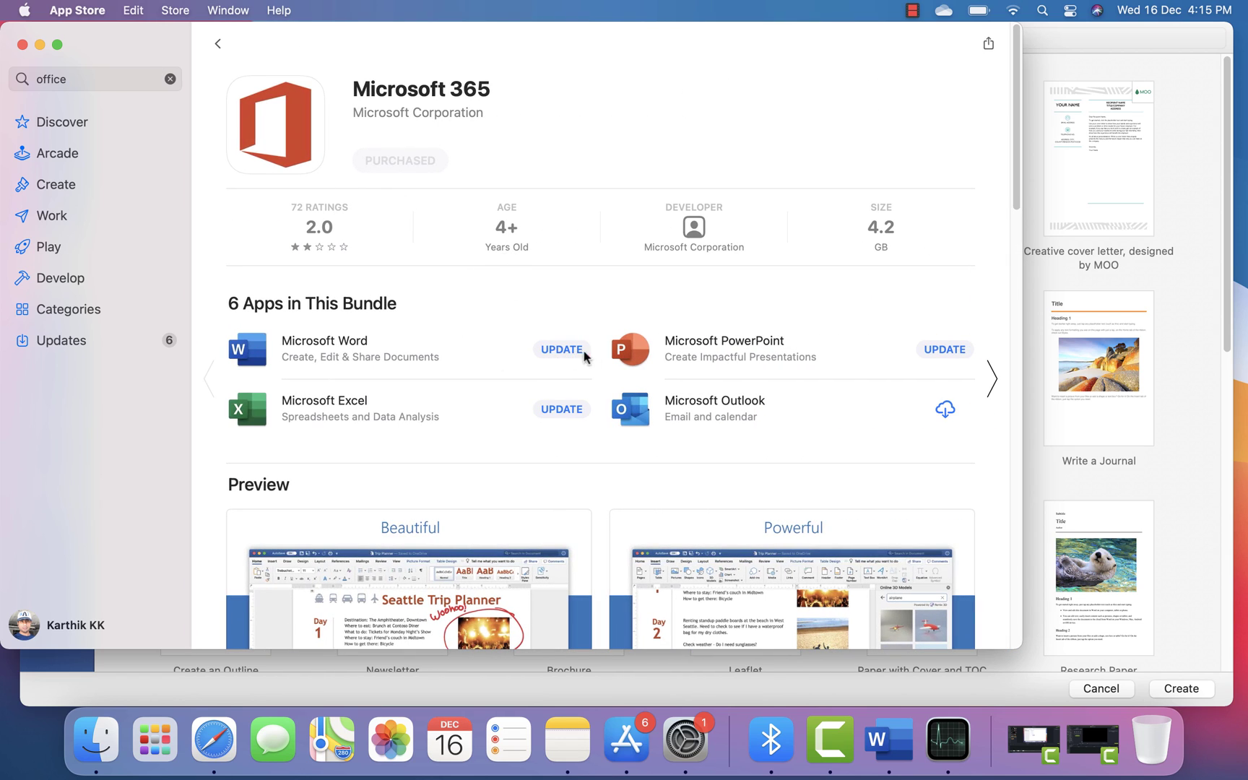
pyautogui.click(378, 355)
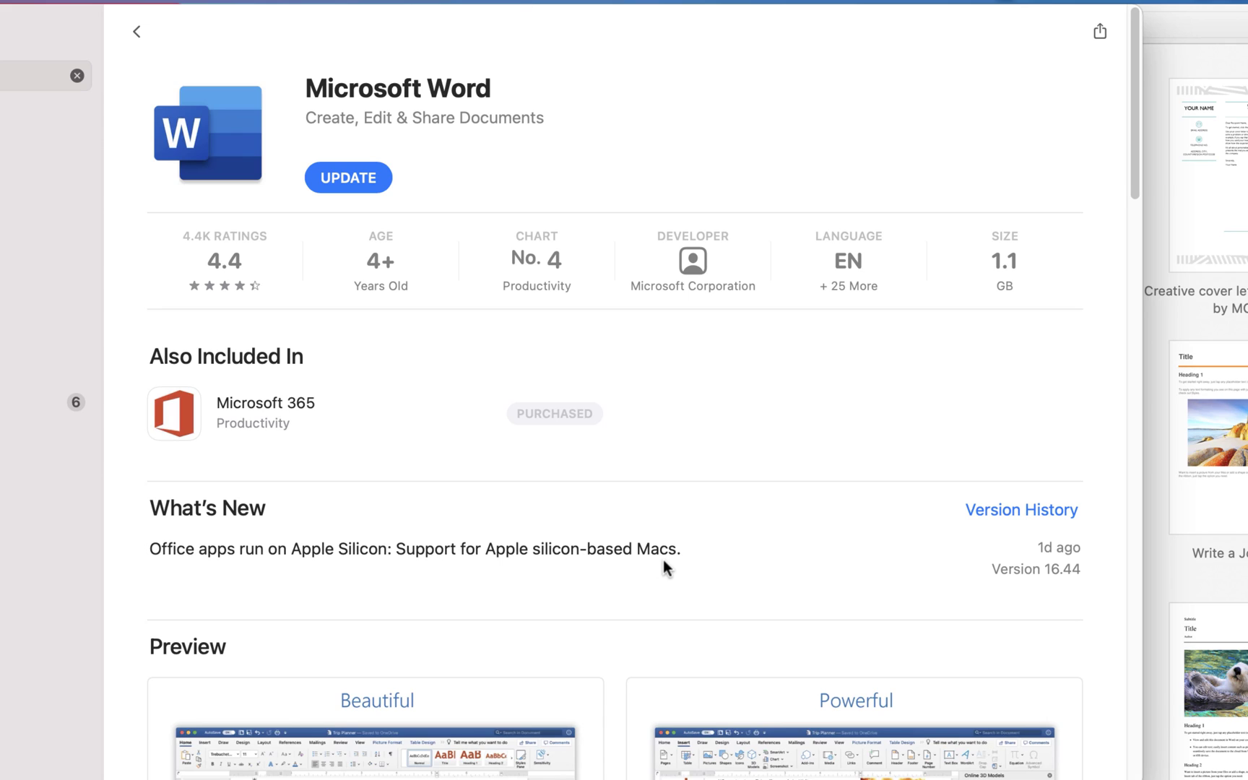
pyautogui.click(359, 182)
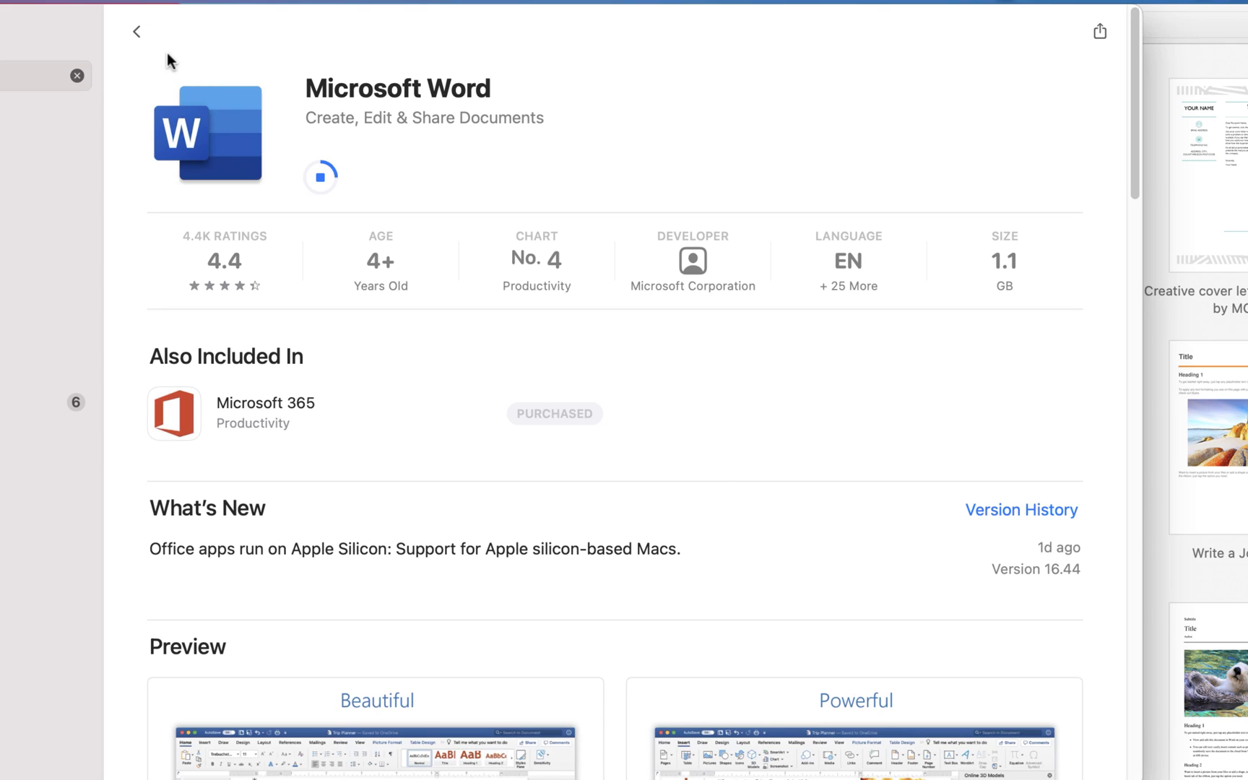
# - Return to Word's App Store page, then quit the running Word from its Dock icon
pyautogui.click(137, 32)
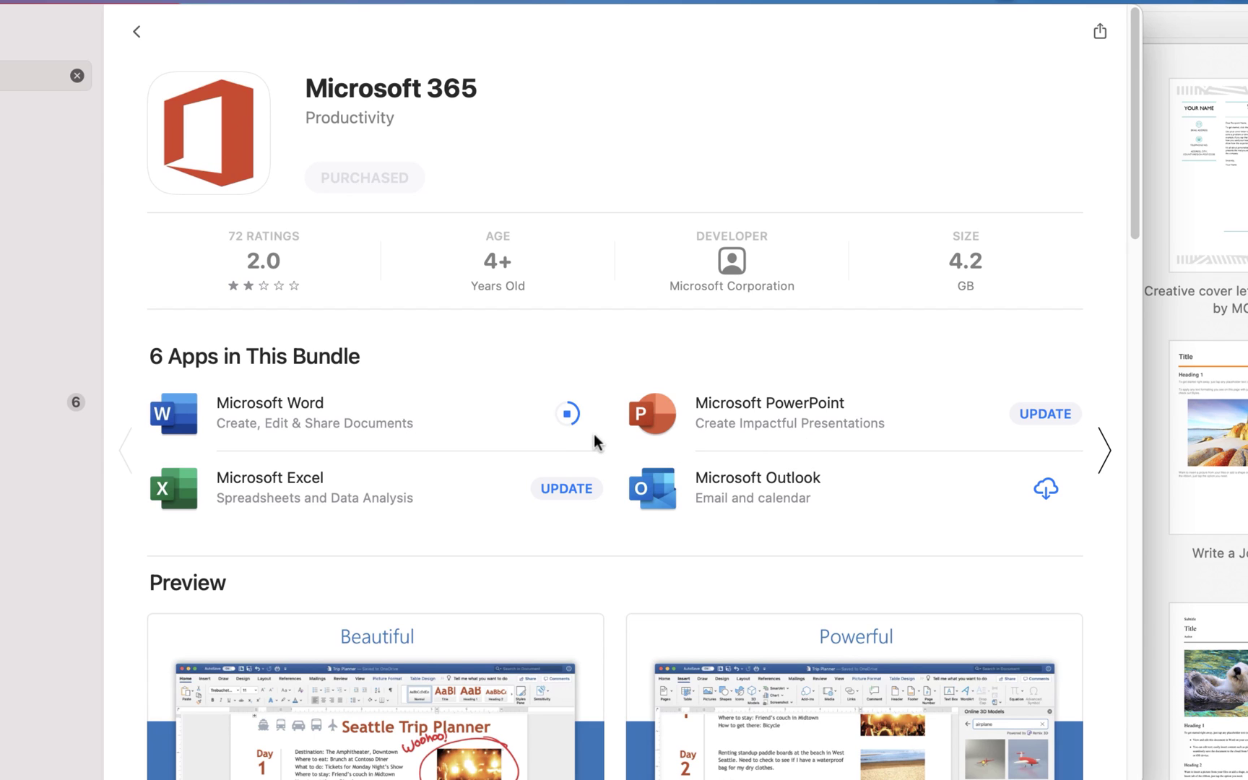
pyautogui.click(379, 419)
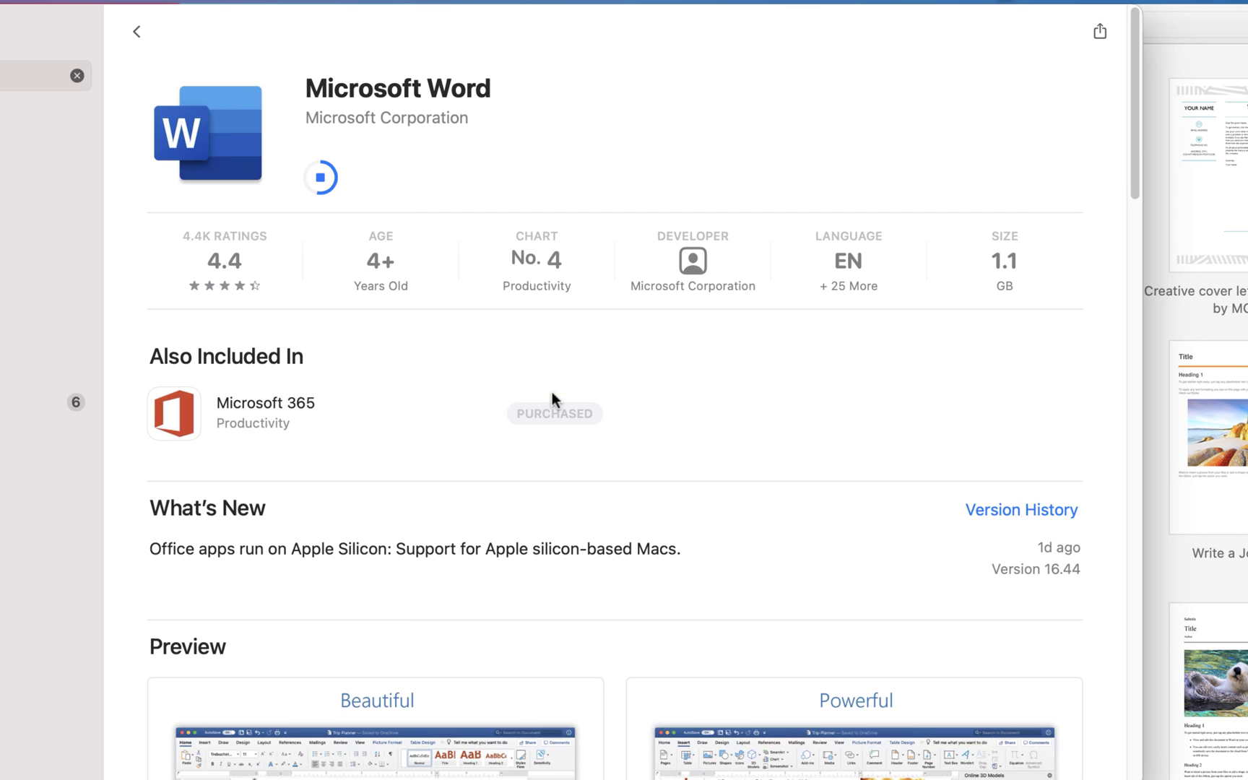
pyautogui.scroll(-6, 604, 455)
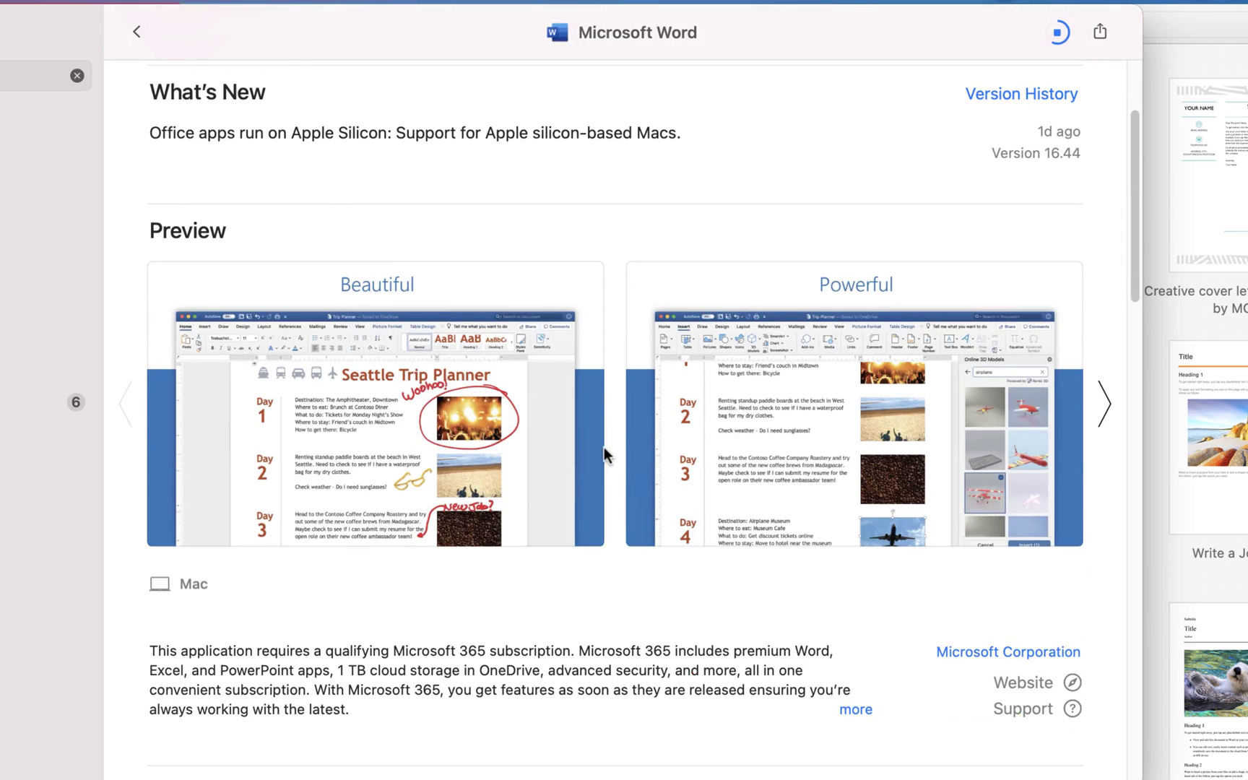
pyautogui.scroll(-3, 604, 451)
pyautogui.scroll(10, 627, 432)
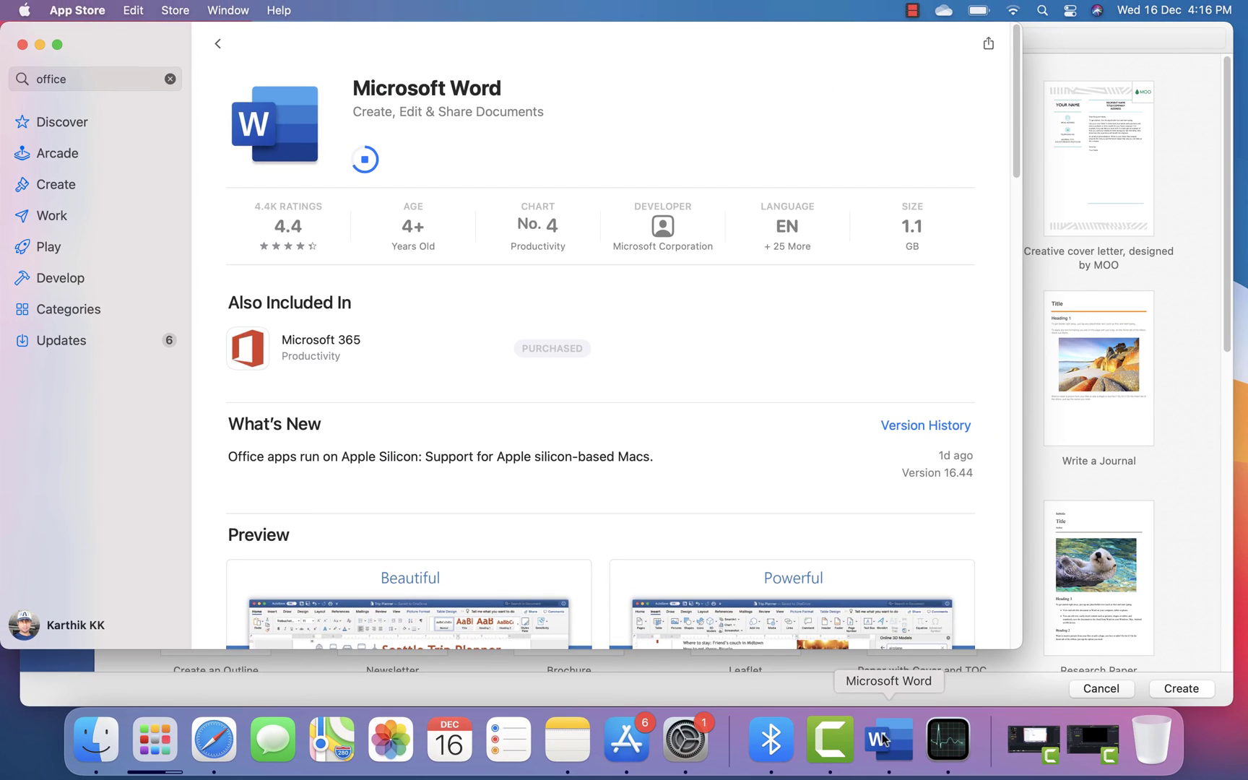
pyautogui.rightClick(883, 738)
pyautogui.click(910, 676)
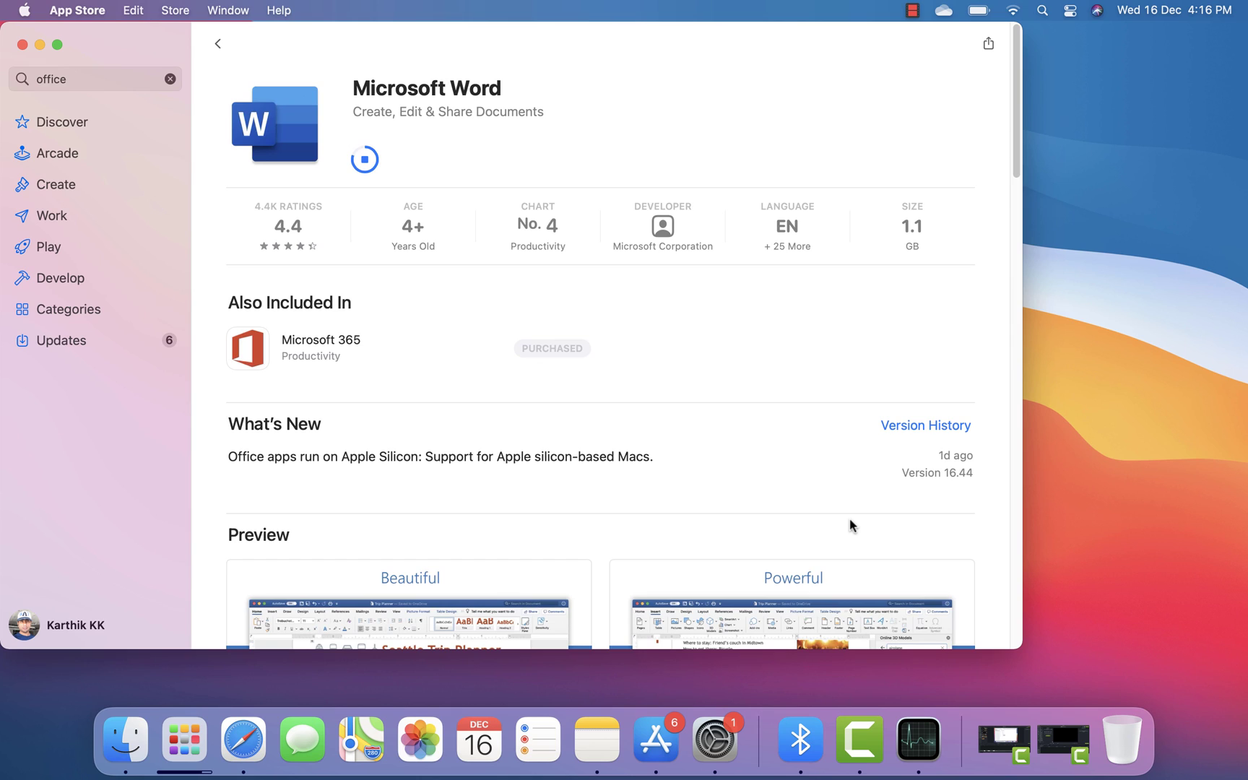
# - Relaunch Word via Spotlight search 'word' and show the full template gallery
pyautogui.press('super+space')
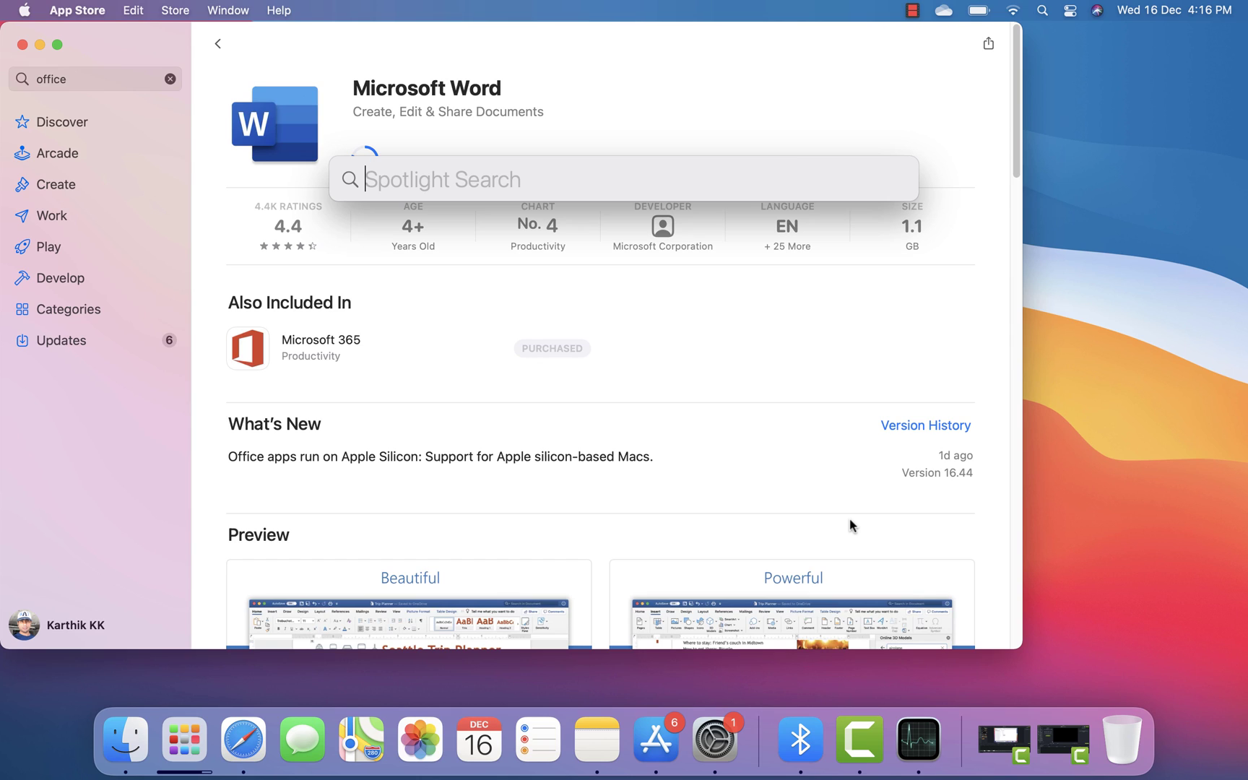
pyautogui.write('word')
pyautogui.press('Return')
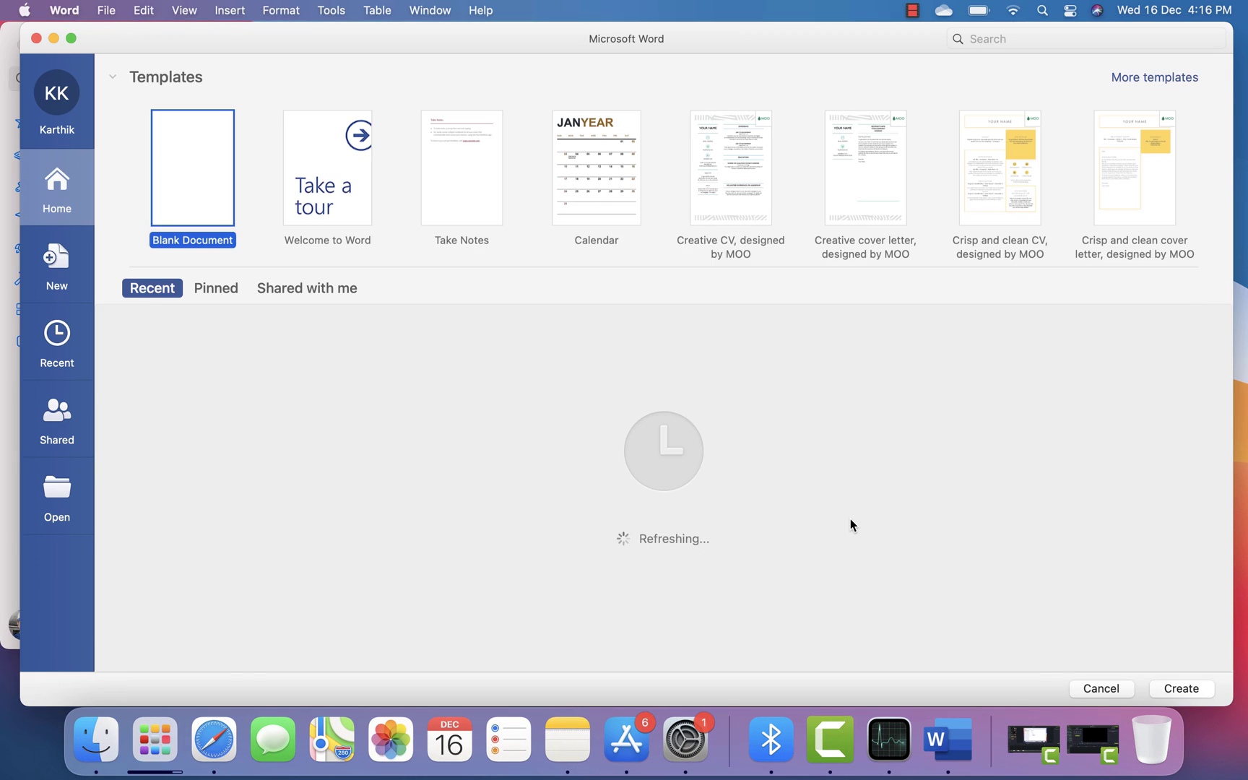
pyautogui.click(75, 257)
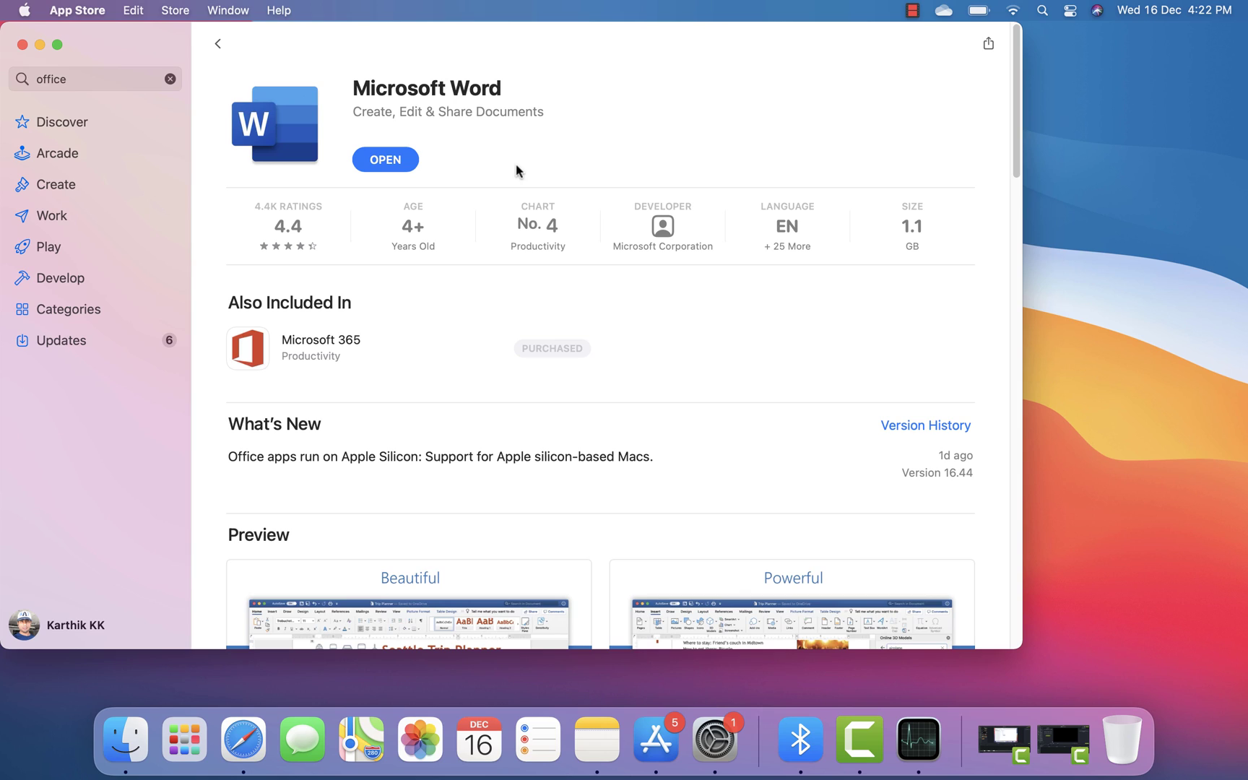
# - Launch the updated Word, show the template gallery, and dismiss the rating prompt
pyautogui.click(396, 165)
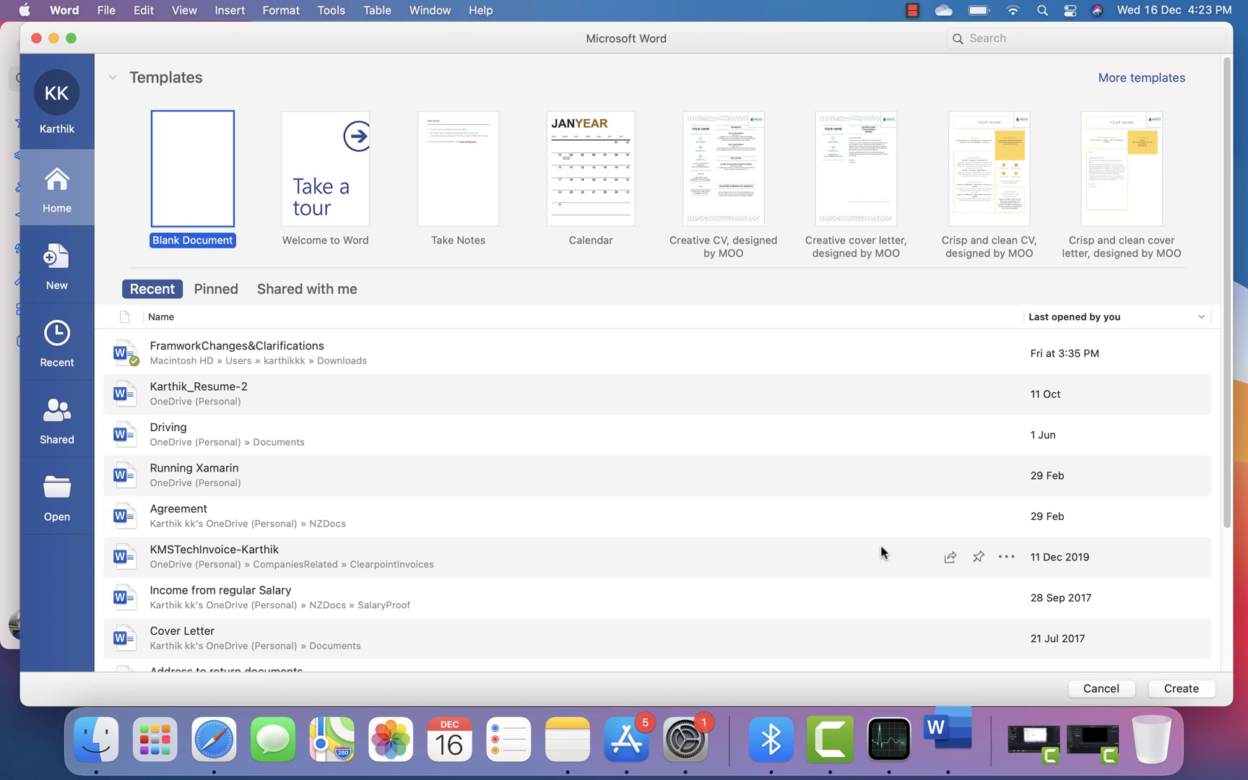
pyautogui.click(47, 268)
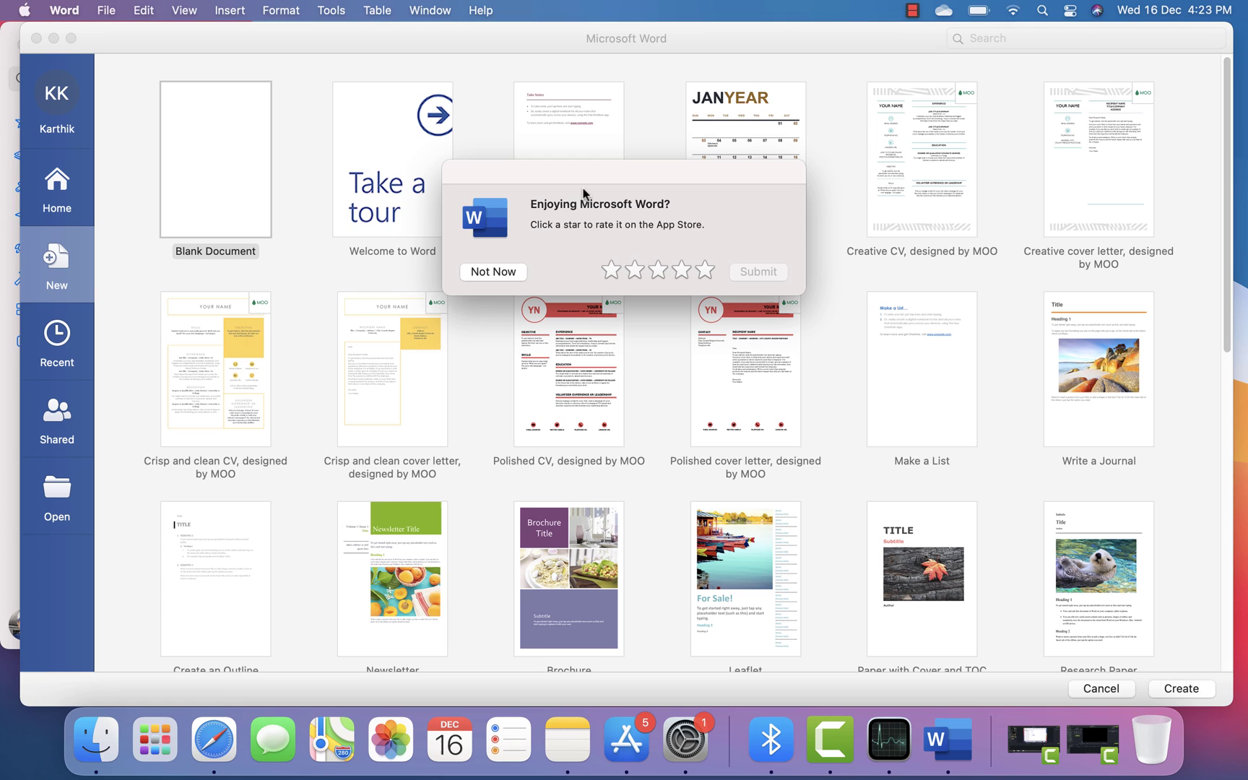
pyautogui.click(495, 273)
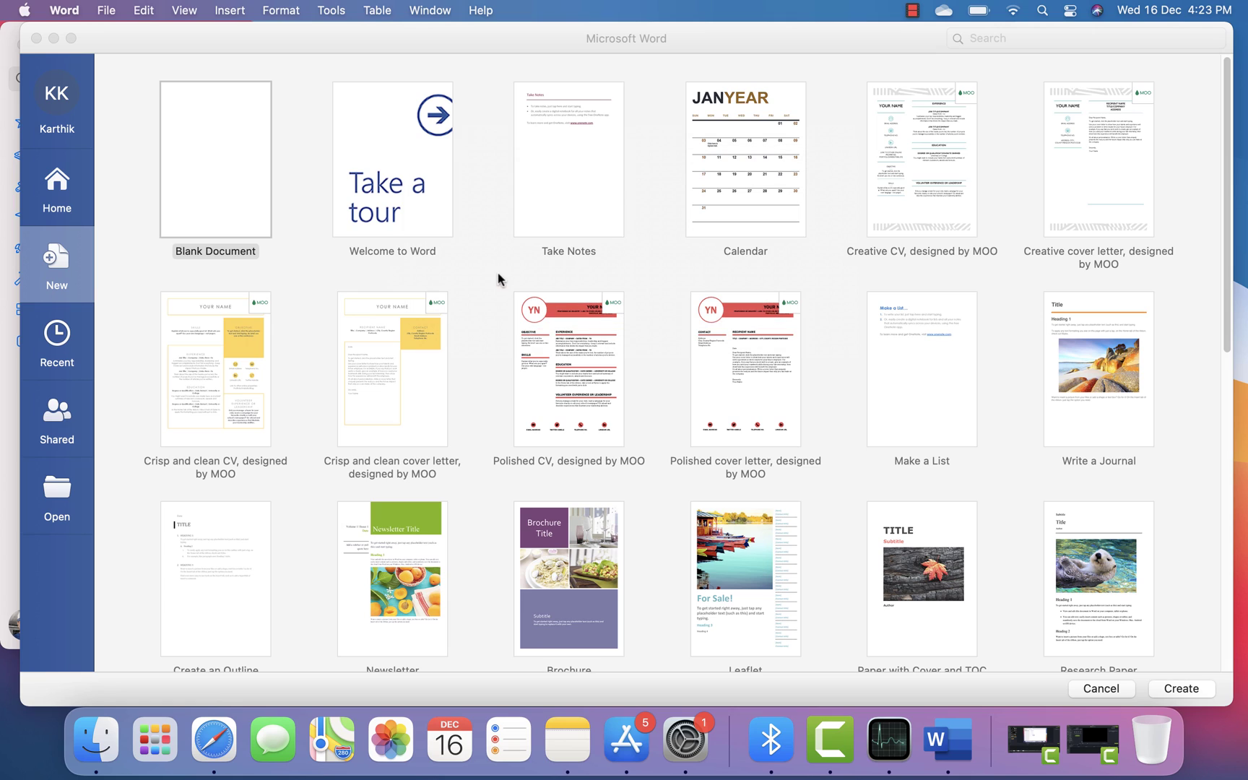
# - Create a blank document, nudge its window higher, and show the Insert commands
pyautogui.click(223, 185)
pyautogui.doubleClick(223, 184)
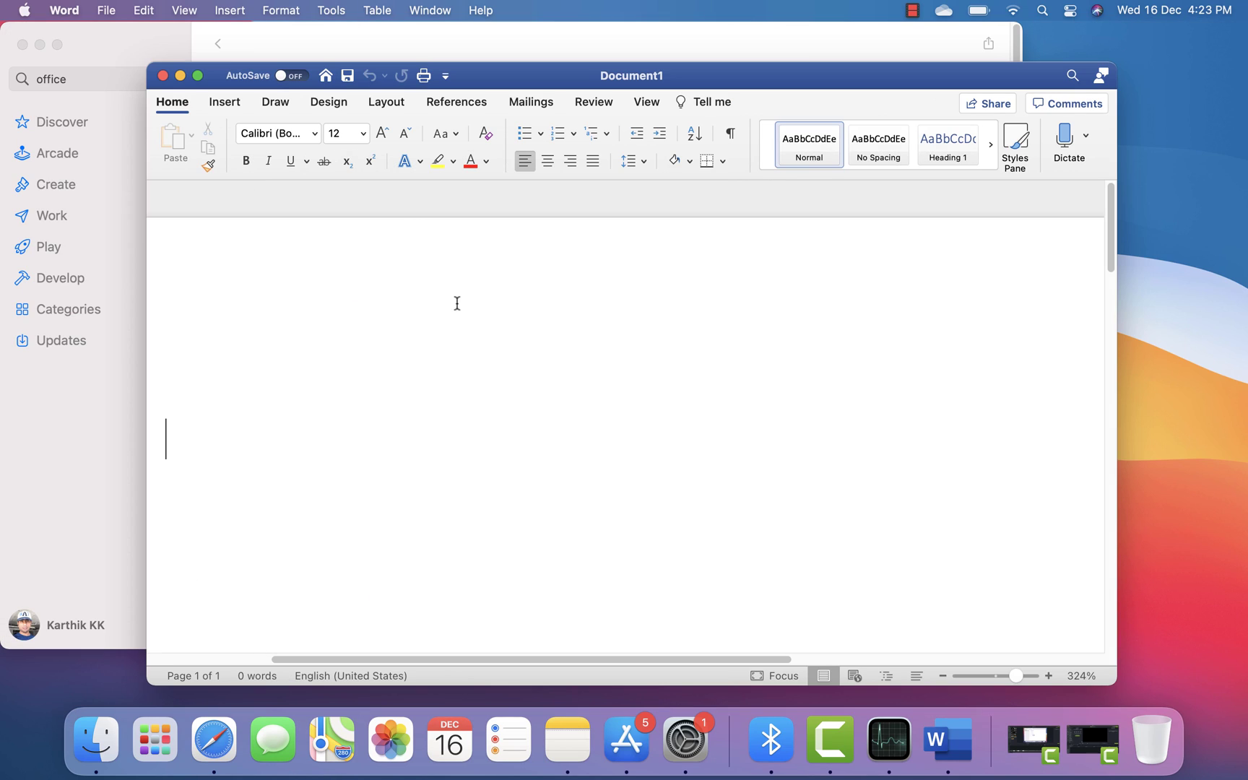
pyautogui.moveTo(675, 79)
pyautogui.mouseDown()
pyautogui.moveTo(813, 78)
pyautogui.moveTo(678, 55)
pyautogui.mouseUp()
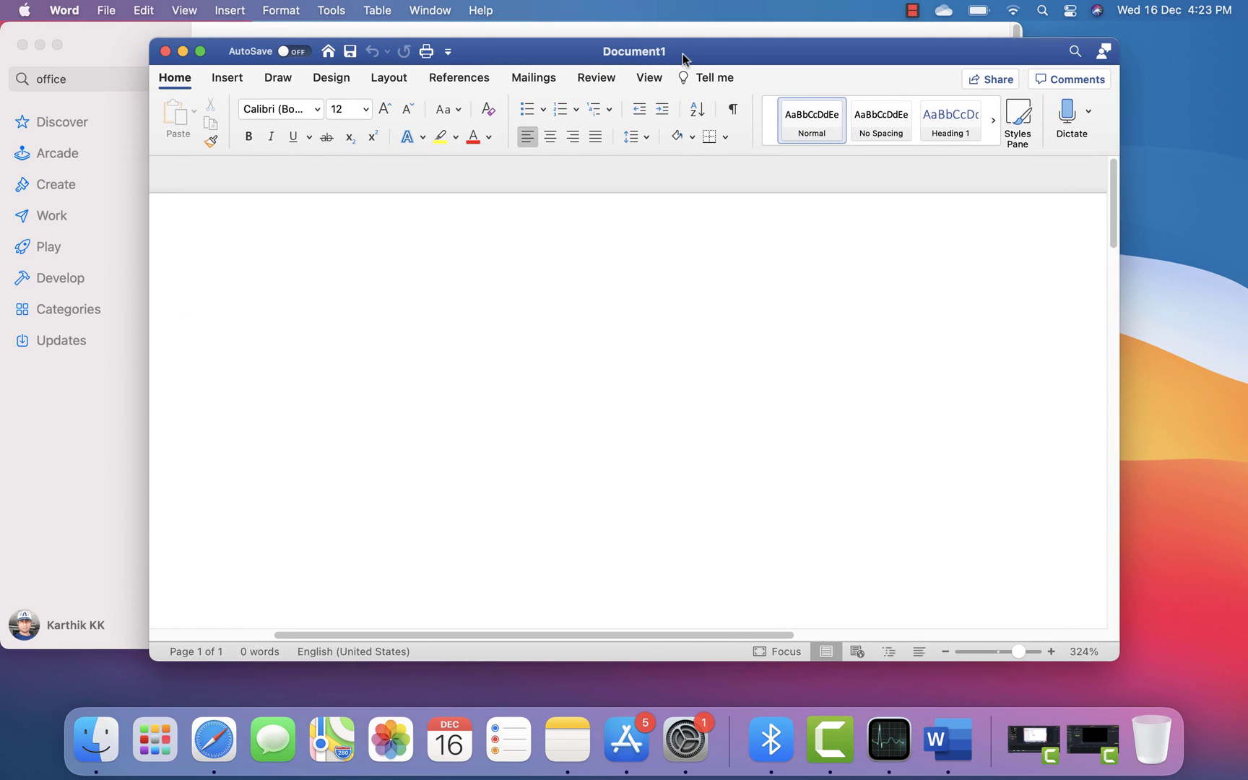
pyautogui.click(230, 81)
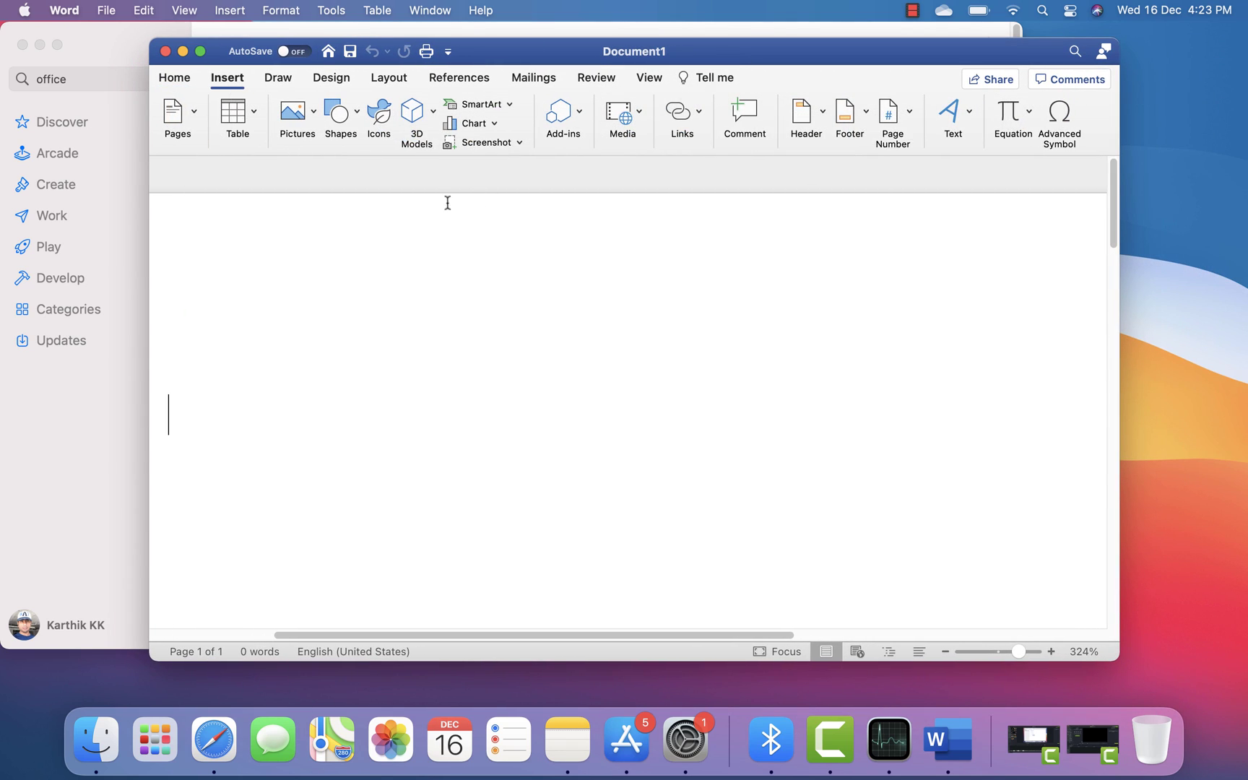
pyautogui.click(888, 738)
pyautogui.click(538, 445)
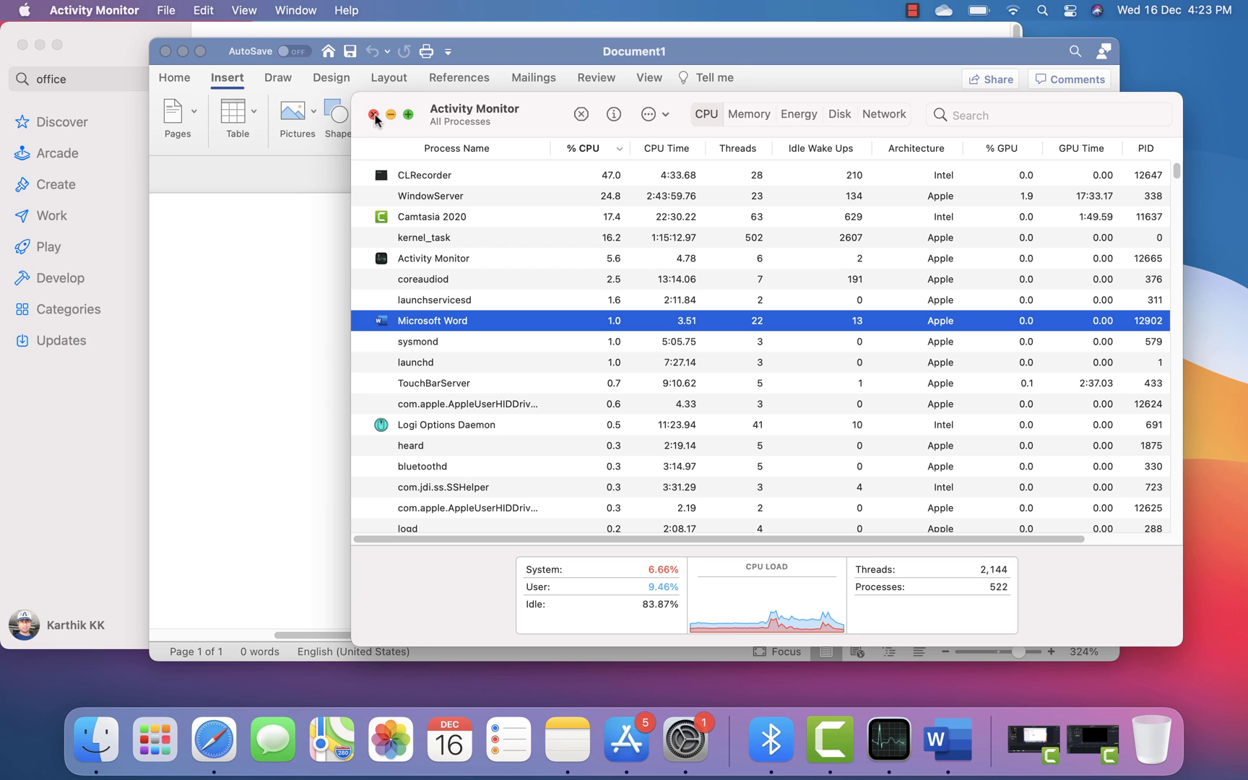
pyautogui.click(374, 116)
pyautogui.click(531, 60)
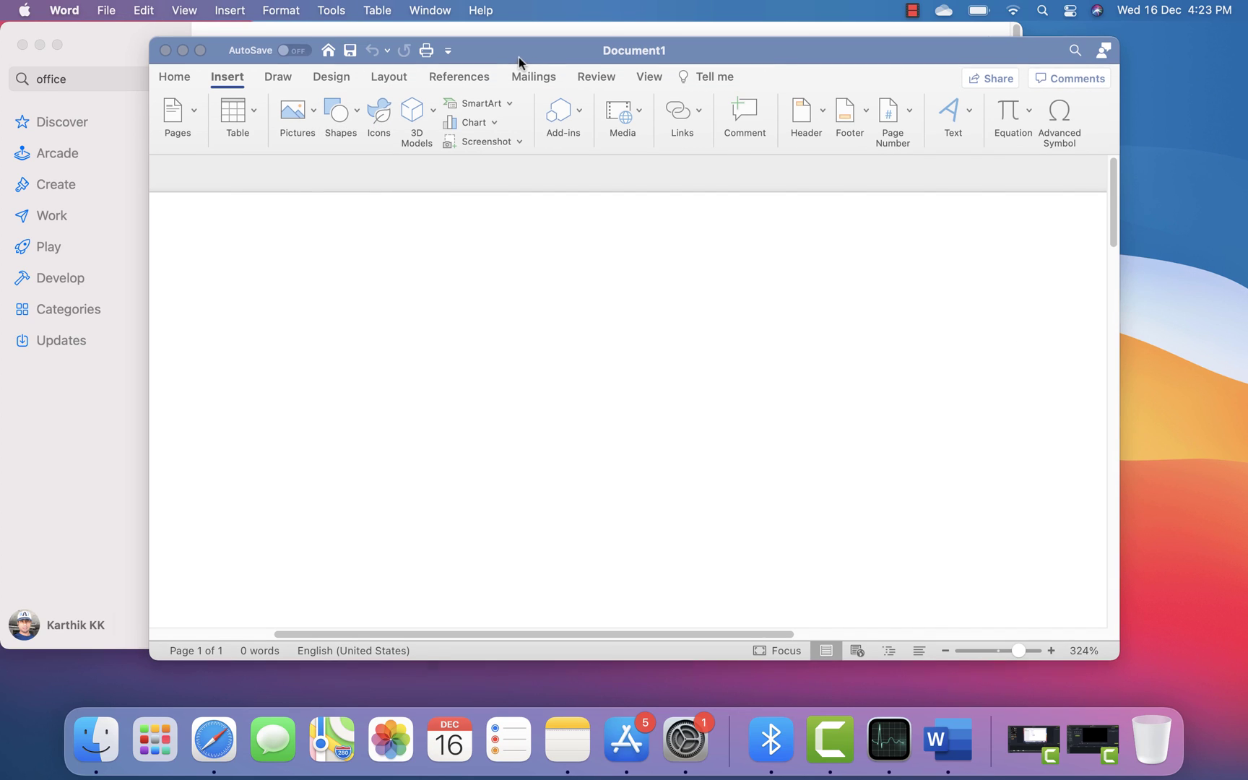
pyautogui.click(370, 409)
pyautogui.scroll(-10, 371, 352)
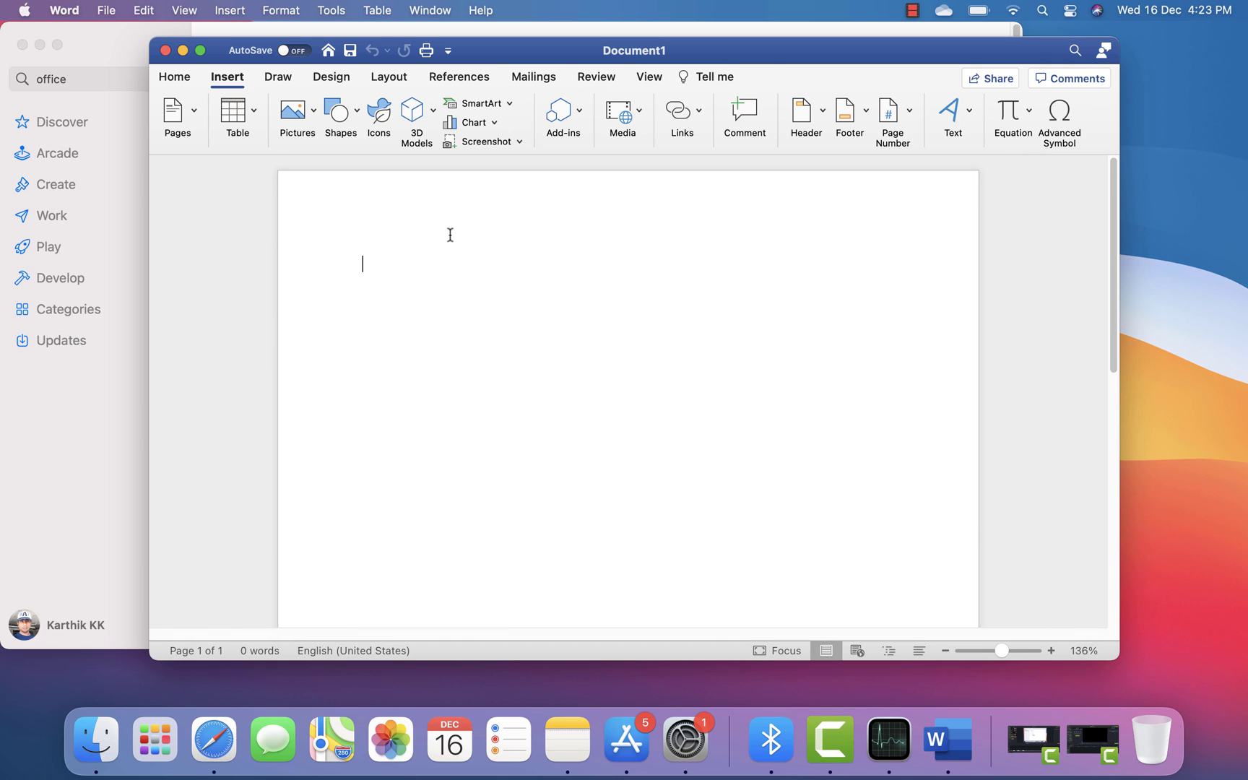
# - Browse the Mailings, Review and View ribbon tabs
pyautogui.click(534, 78)
pyautogui.click(590, 77)
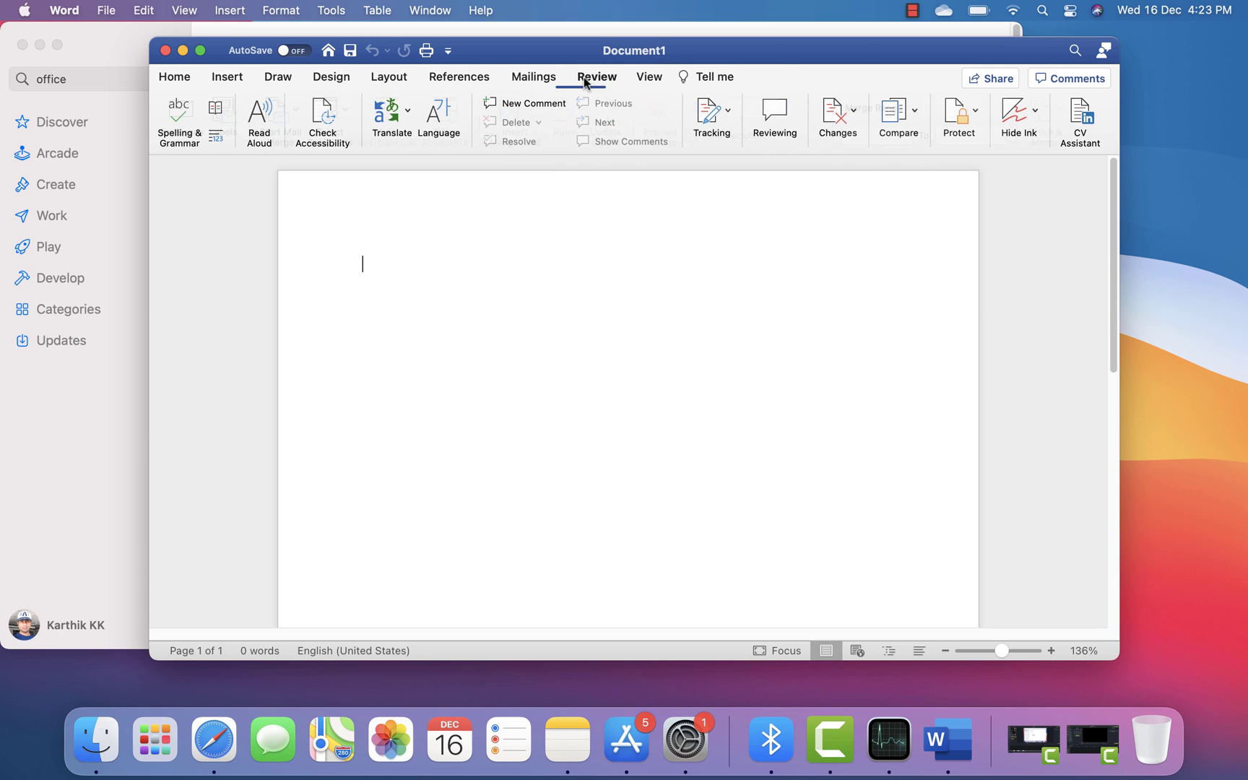
pyautogui.click(648, 78)
# - Quit Word with Cmd+Q and relaunch it via Spotlight to the template gallery
pyautogui.press('super+q')
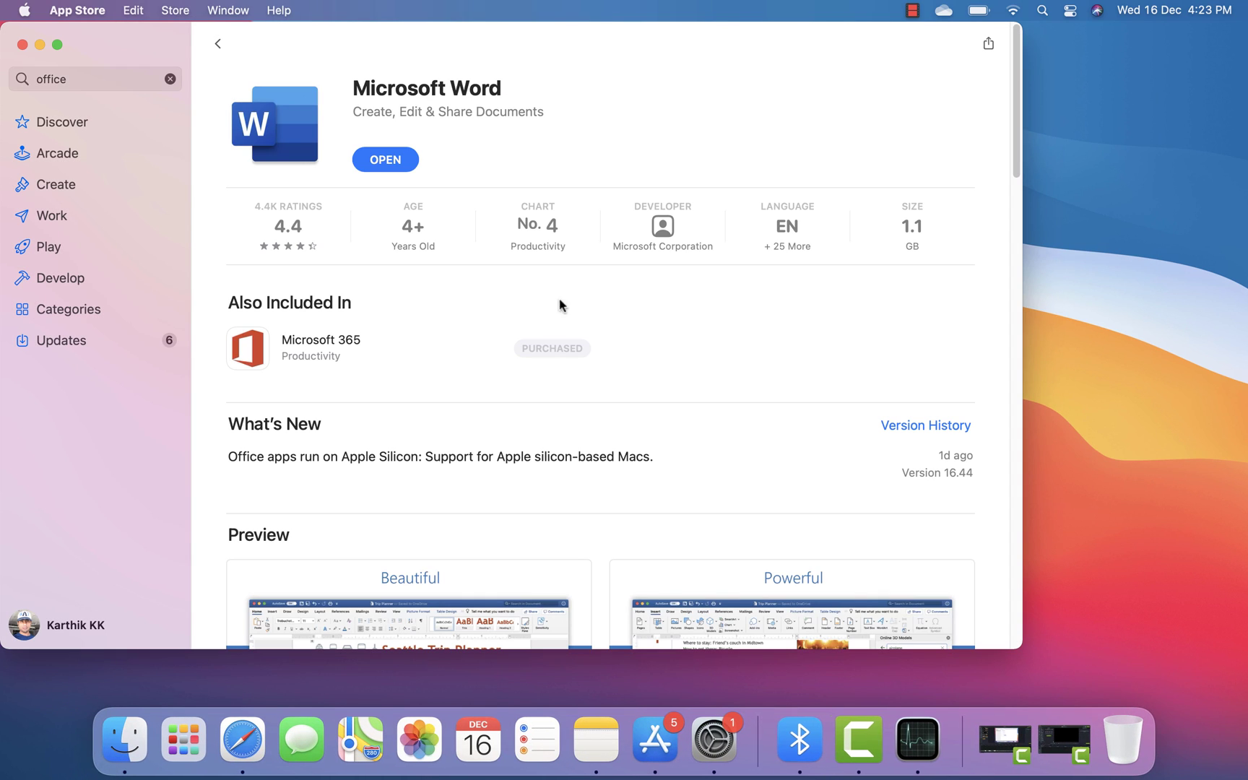
pyautogui.press('super+space')
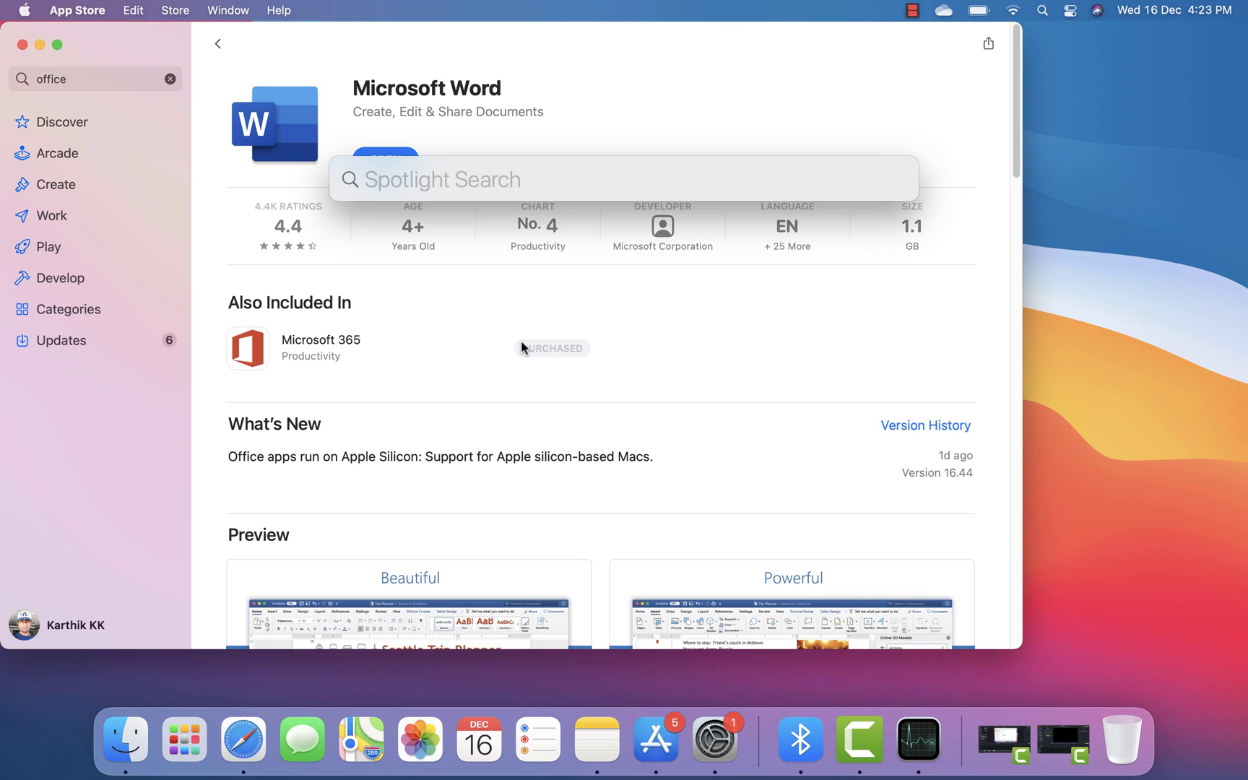
pyautogui.write('wo')
pyautogui.press('Return')
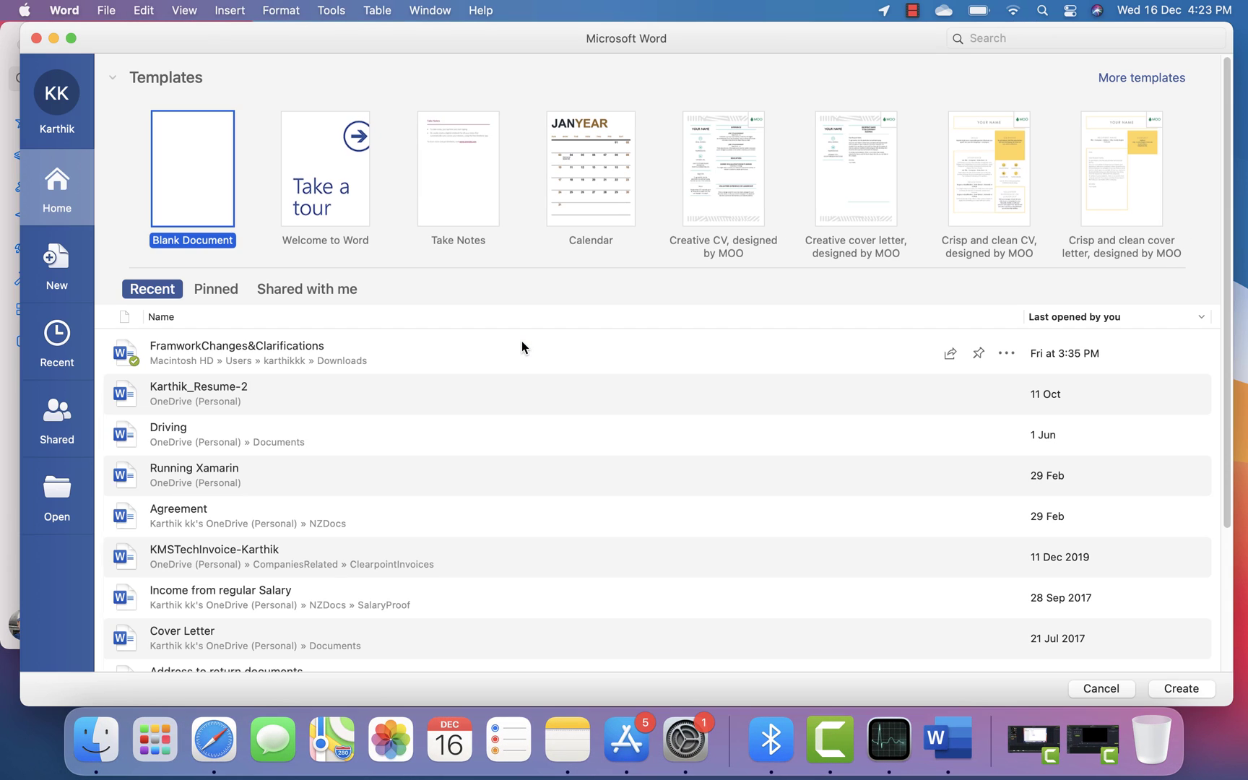
pyautogui.click(52, 264)
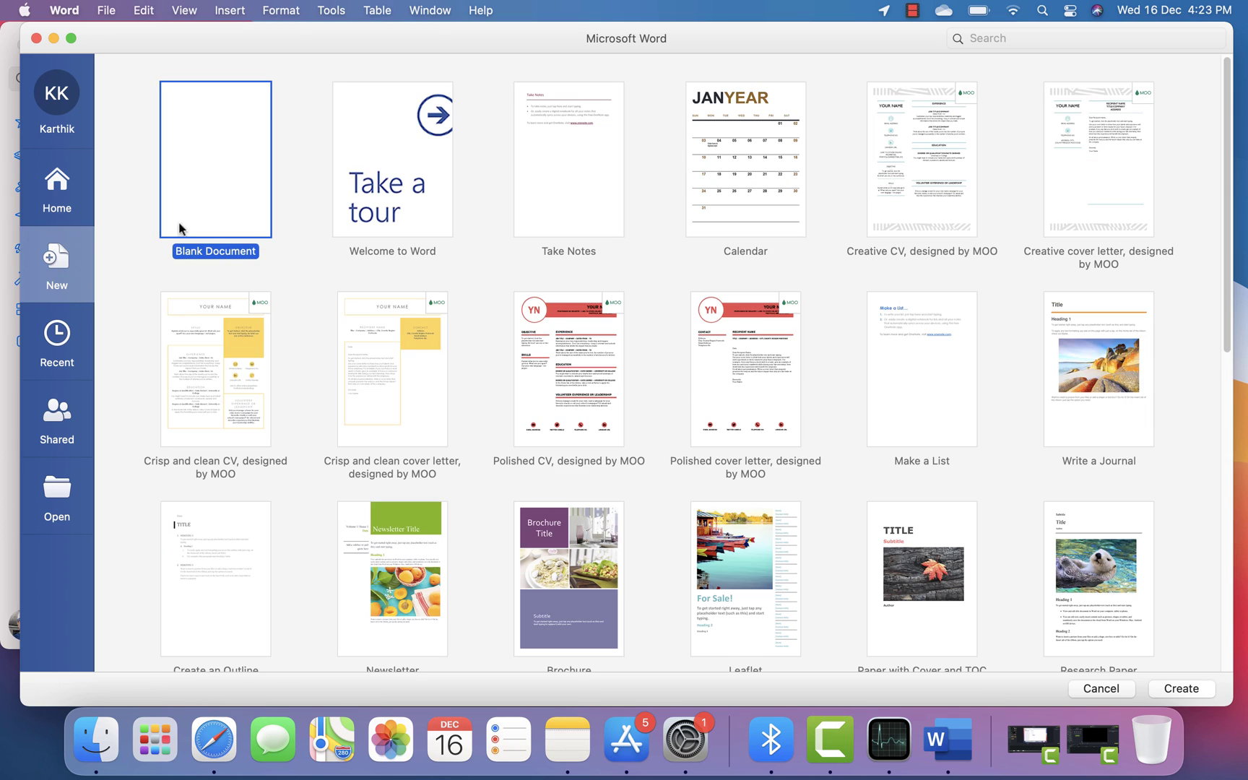
# - Create a blank Document1, cancel the AutoSave OneDrive prompt, and check the battery status
pyautogui.doubleClick(221, 205)
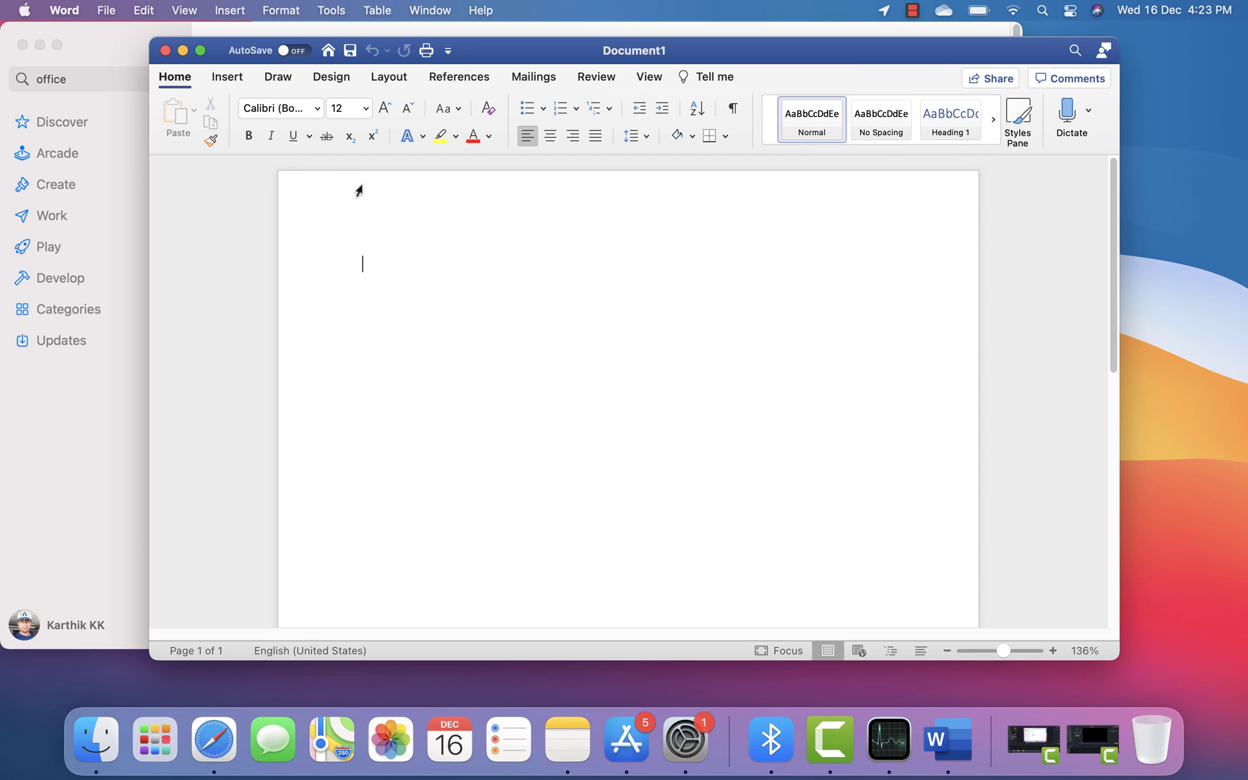
pyautogui.click(296, 54)
pyautogui.click(693, 396)
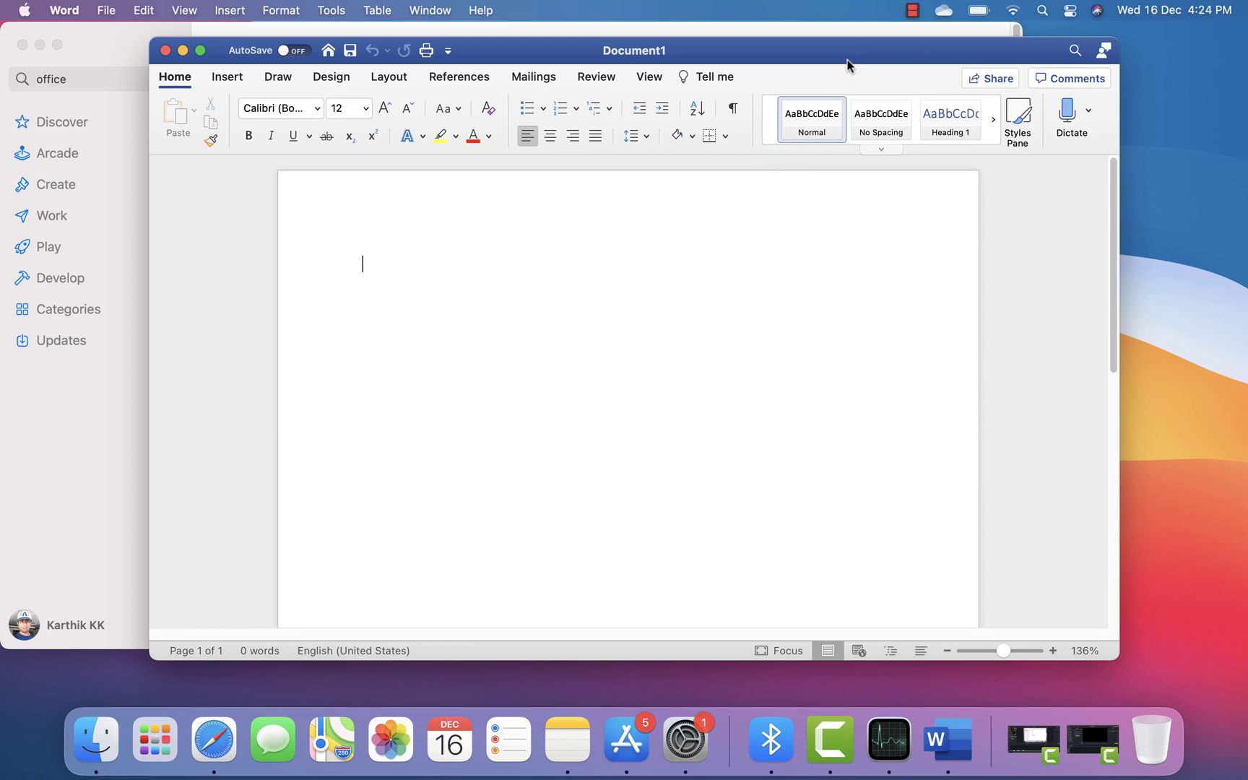
pyautogui.click(979, 11)
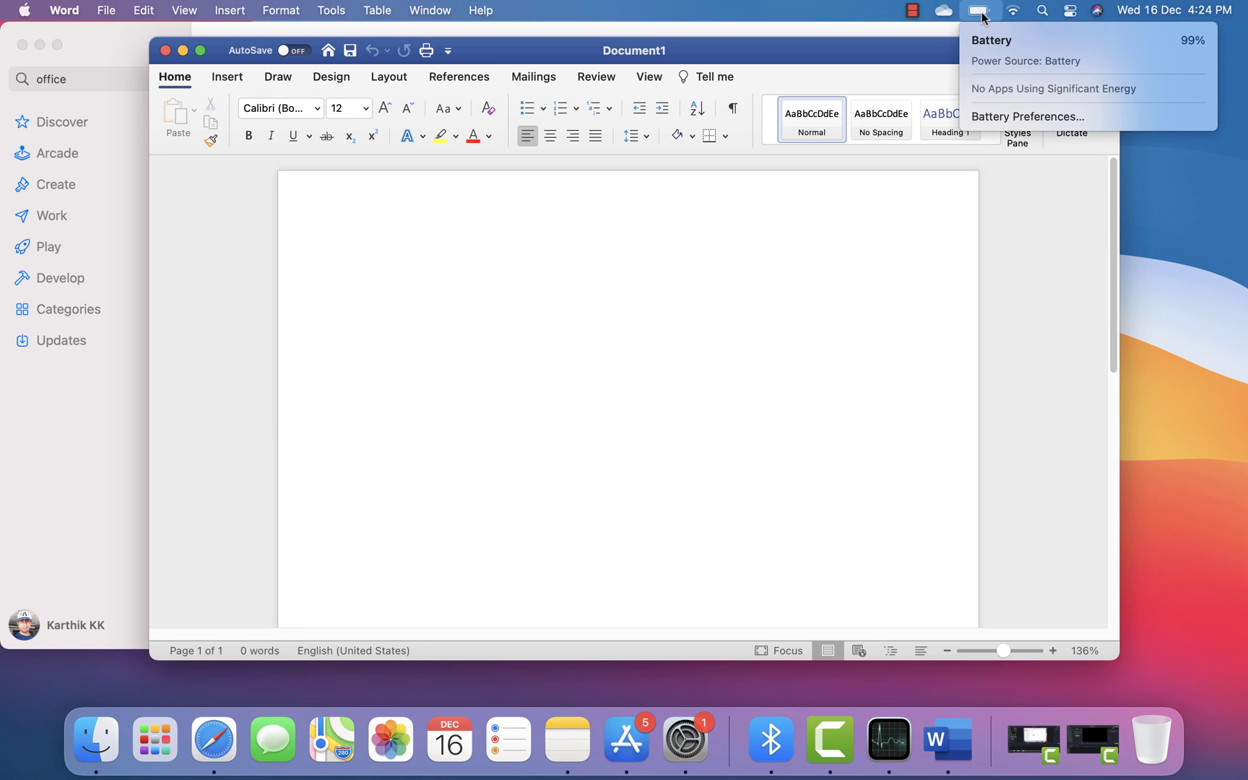
pyautogui.click(836, 153)
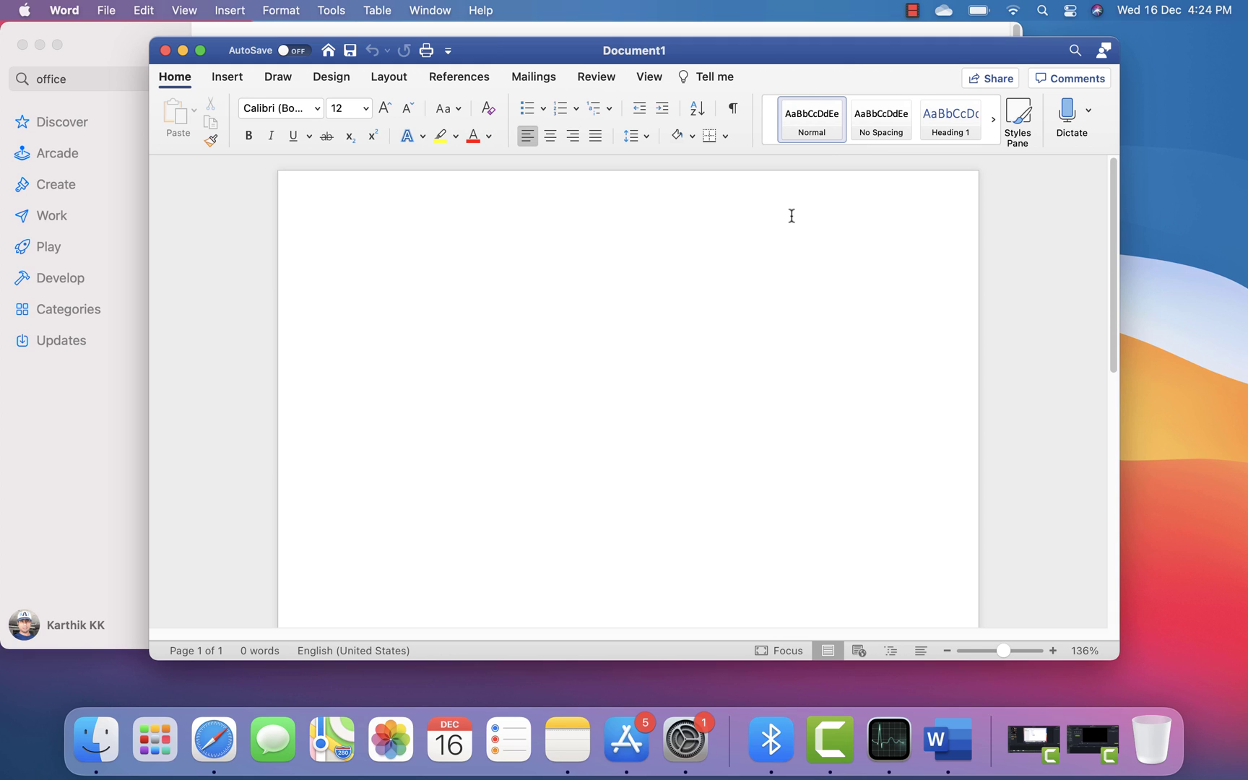
# - Back on the Microsoft 365 App Store page, start the PowerPoint and Excel updates
pyautogui.click(151, 33)
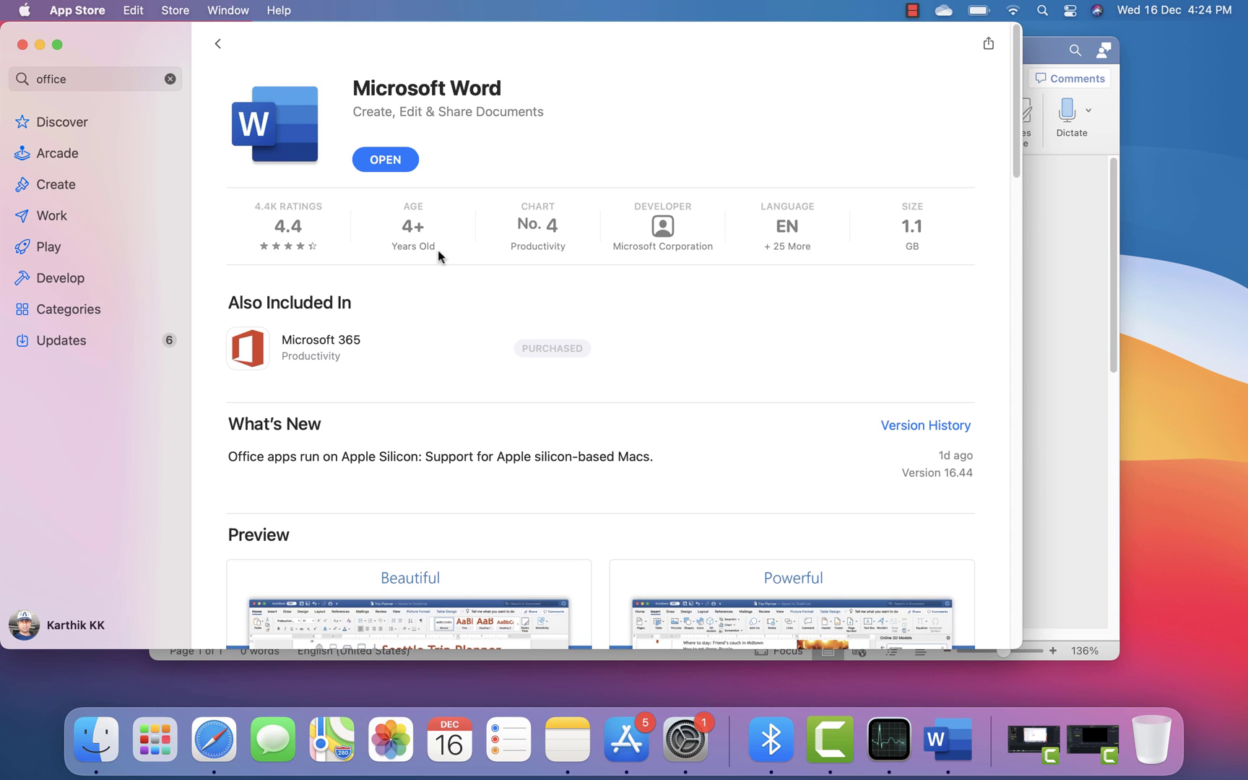
pyautogui.click(217, 44)
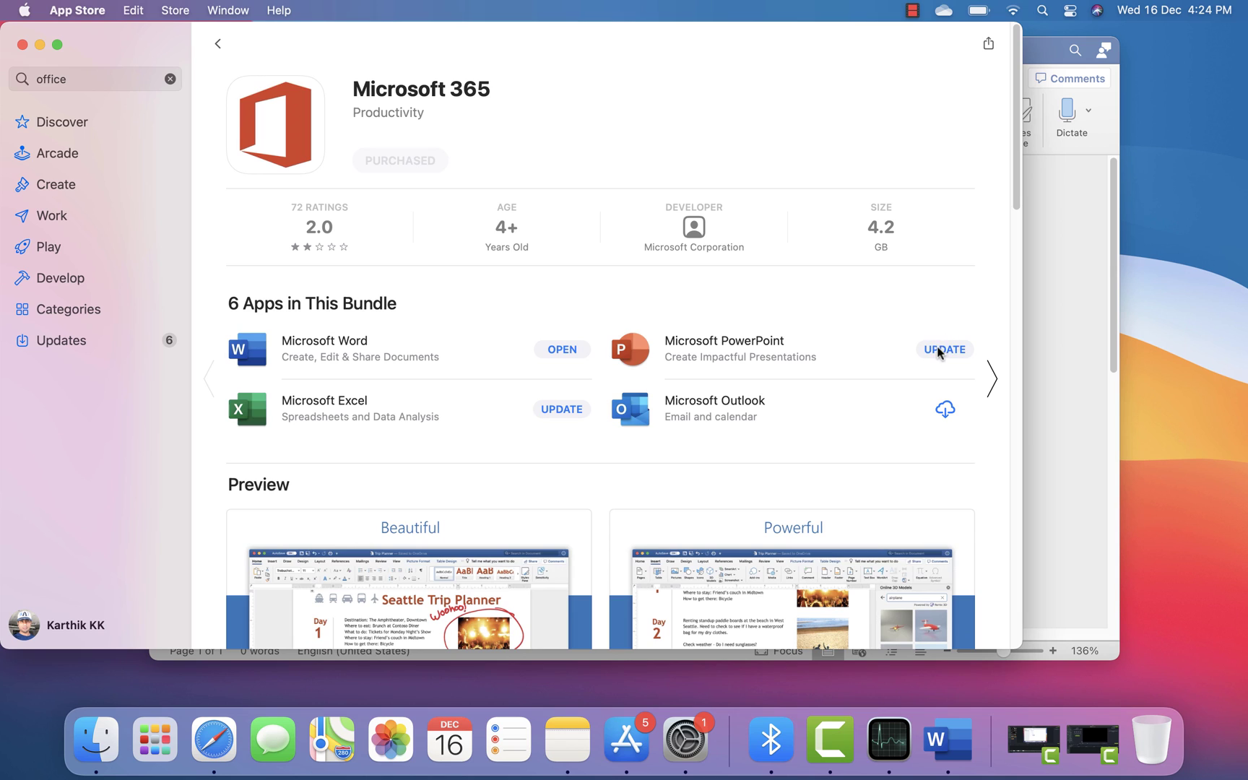
pyautogui.click(938, 351)
pyautogui.click(559, 408)
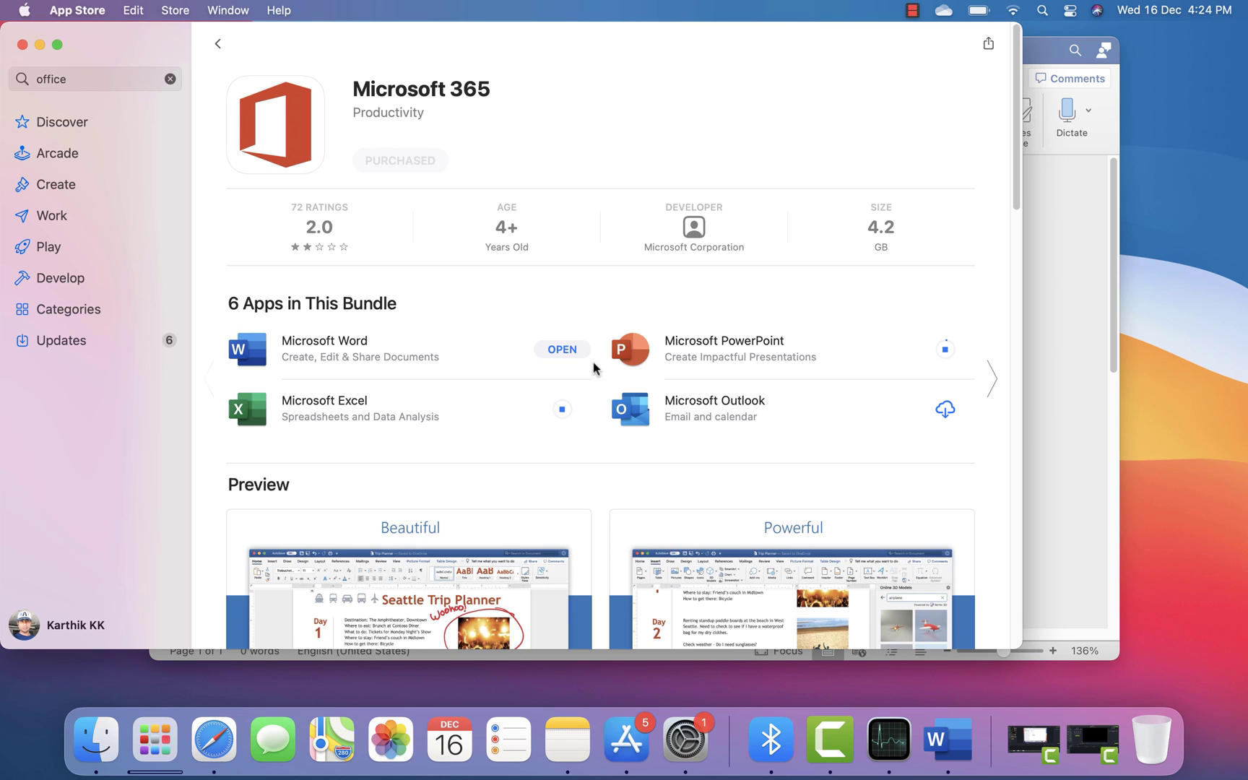
# - Scroll through the bundle page, then close the App Store window
pyautogui.scroll(-3, 513, 426)
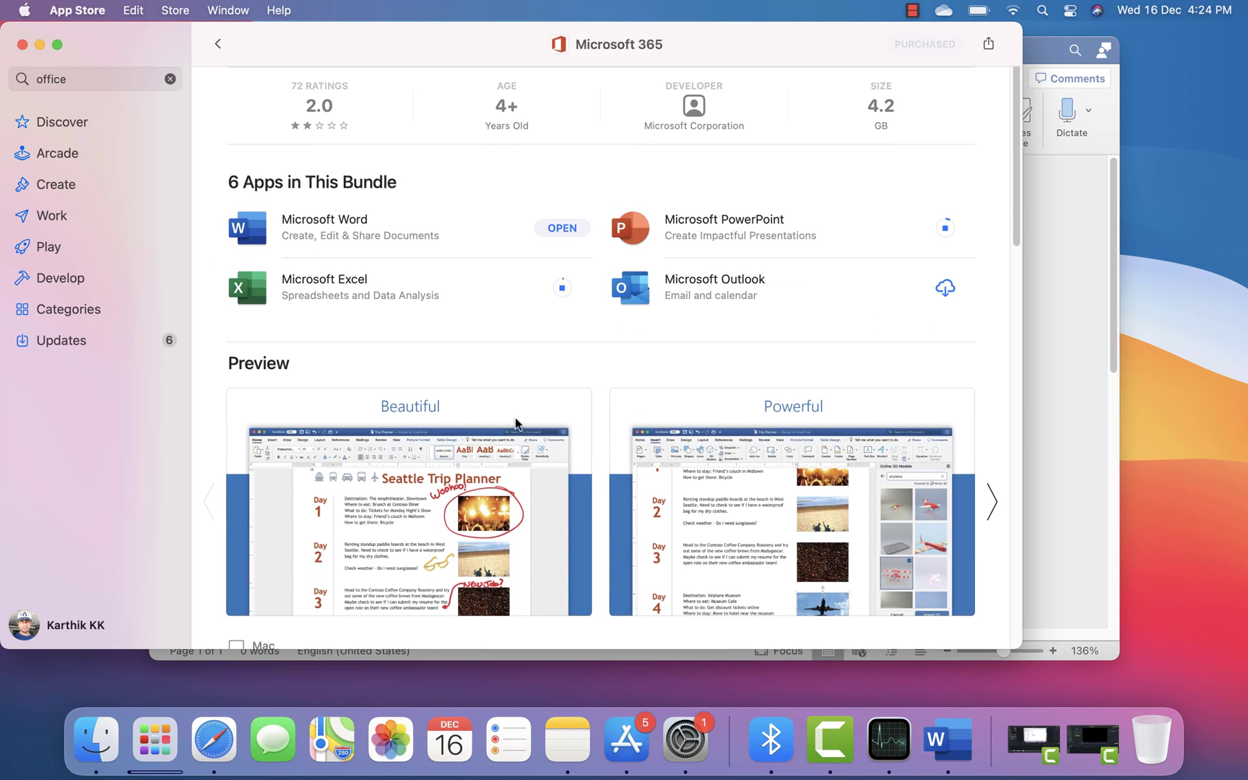
pyautogui.scroll(-1, 566, 379)
pyautogui.scroll(4, 564, 380)
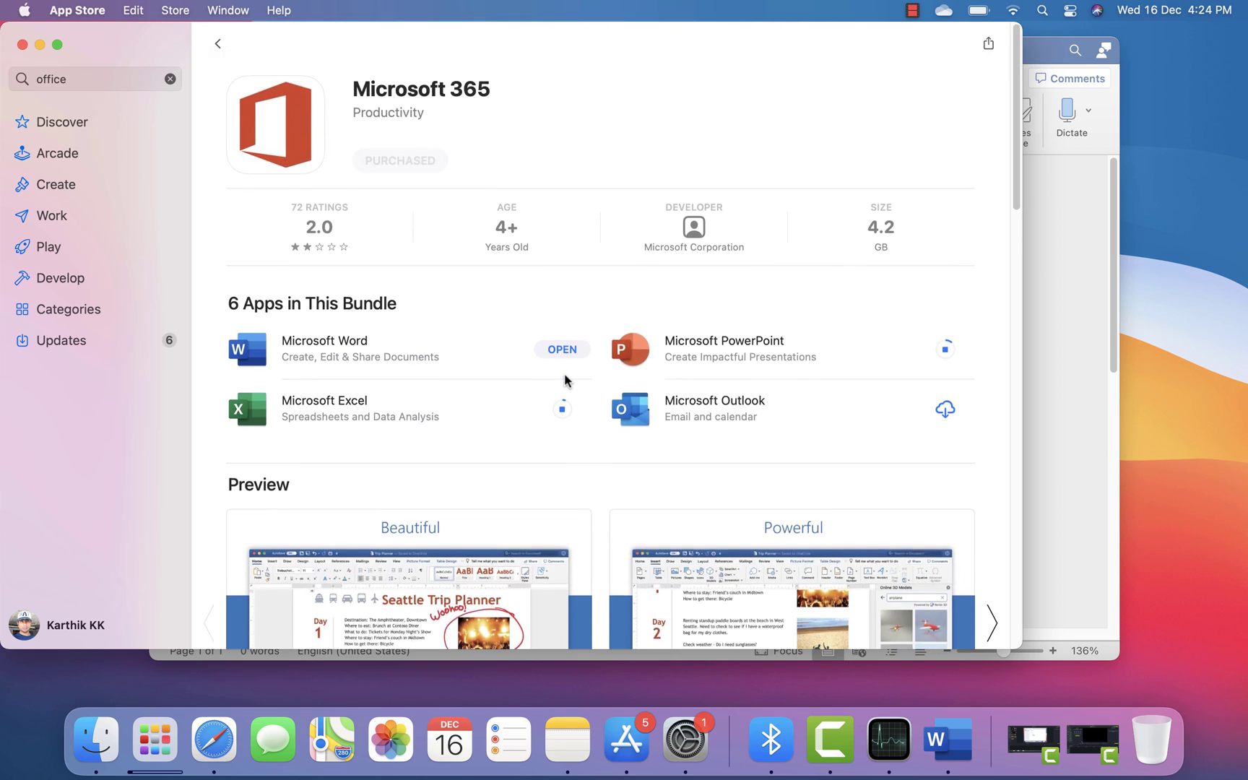
pyautogui.scroll(-4, 564, 380)
pyautogui.scroll(4, 564, 380)
pyautogui.click(22, 45)
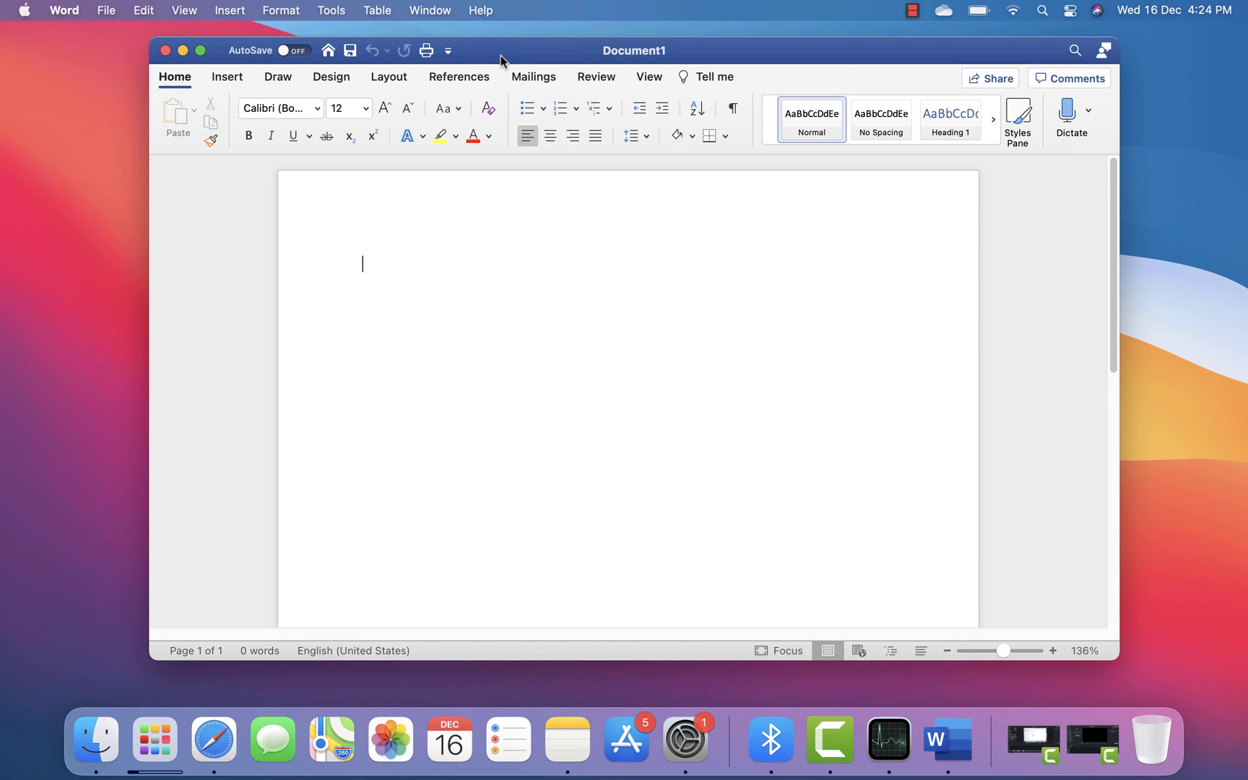